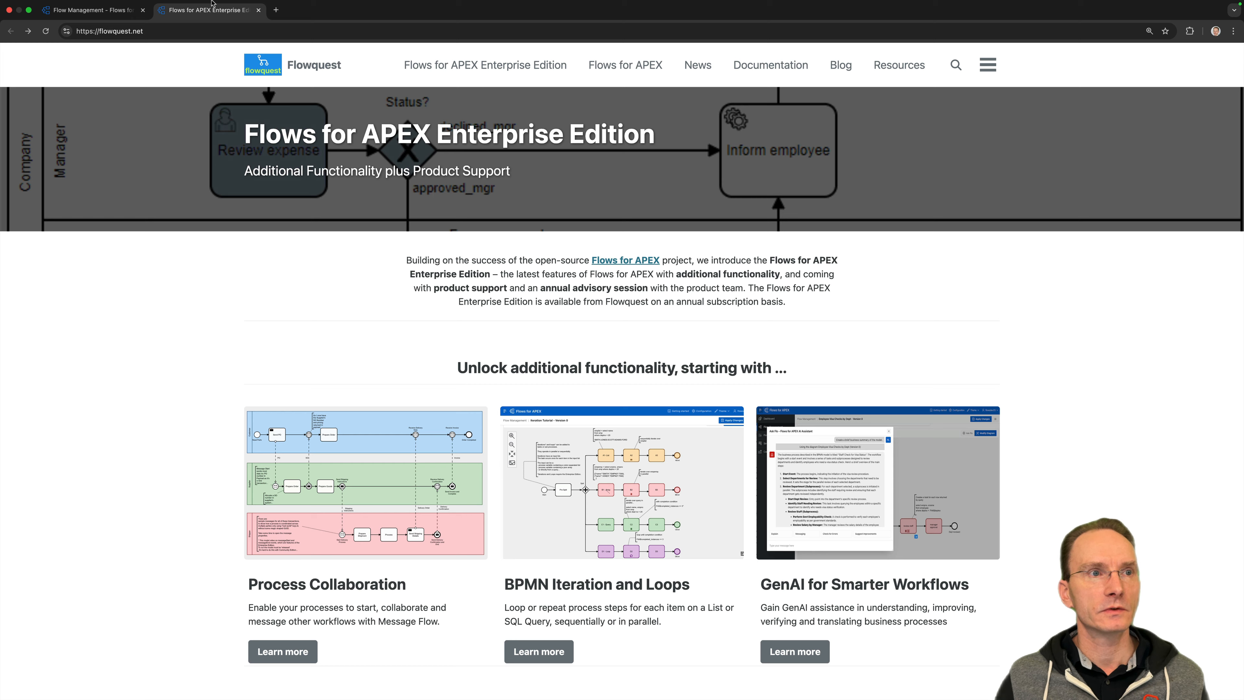
Switch to Flows for APEX and open the Iteration Tutorial model, version 0, in the Flow Modeler.
click(88, 10)
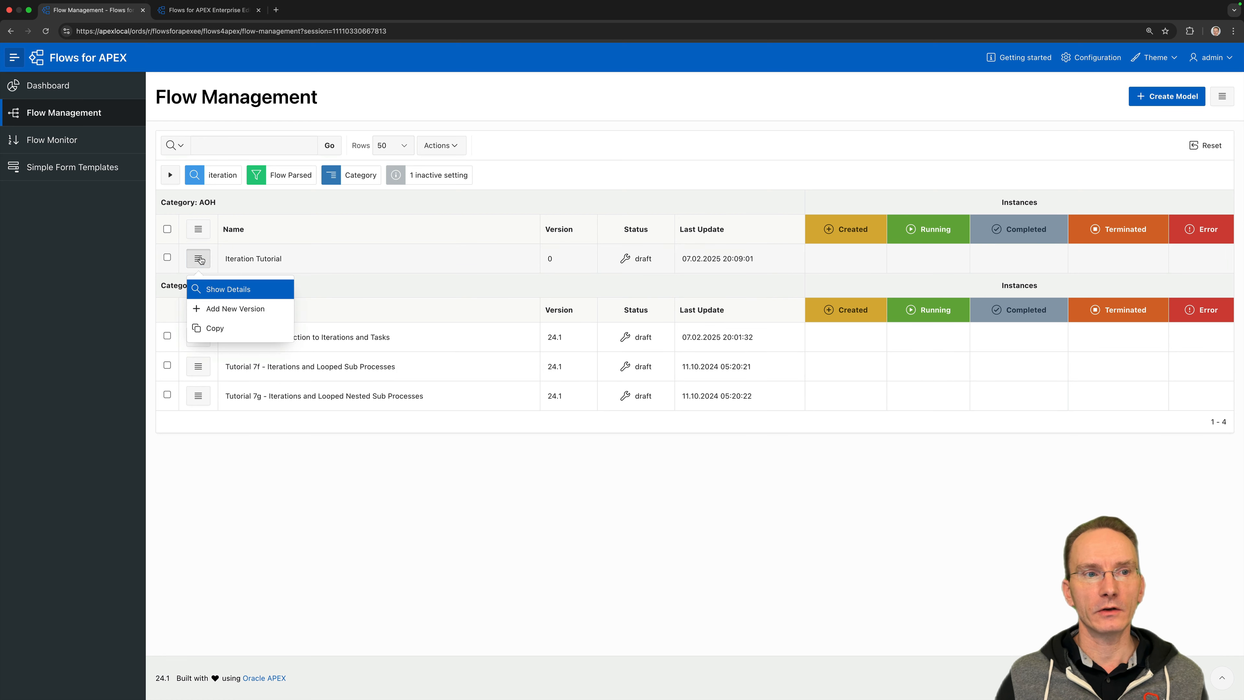
click(198, 258)
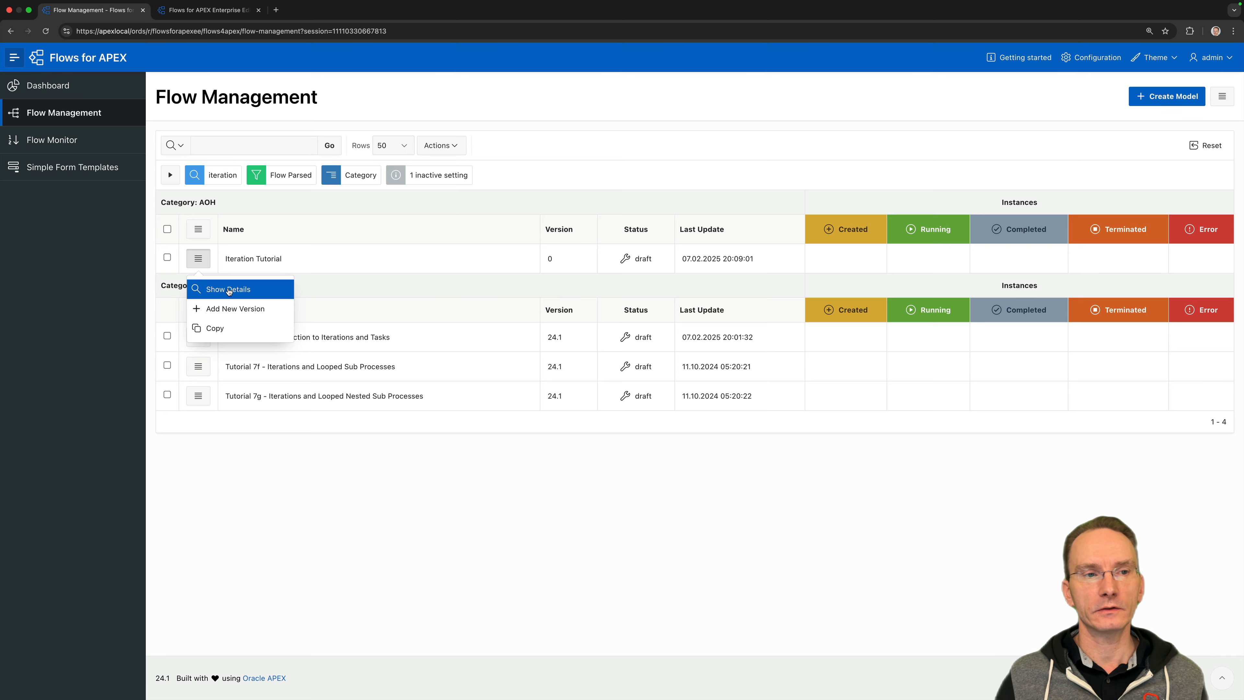
click(229, 290)
scroll(1075, 219, down, 5)
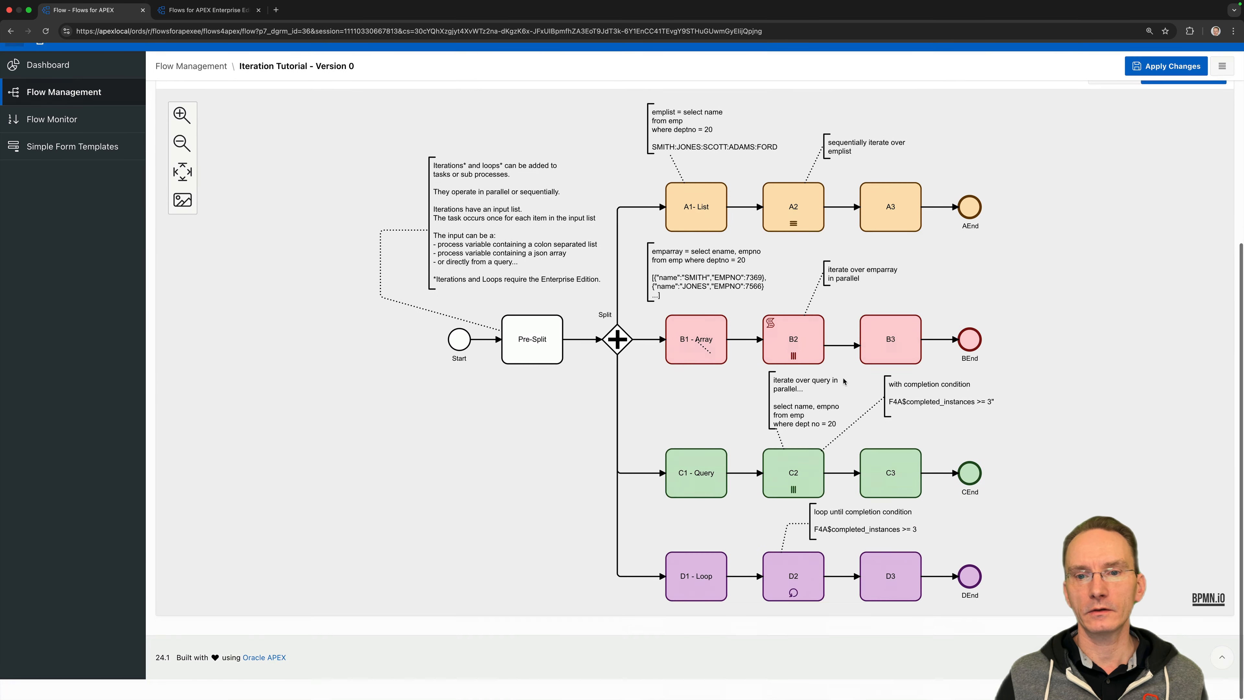
scroll(1076, 219, up, 2)
click(1184, 115)
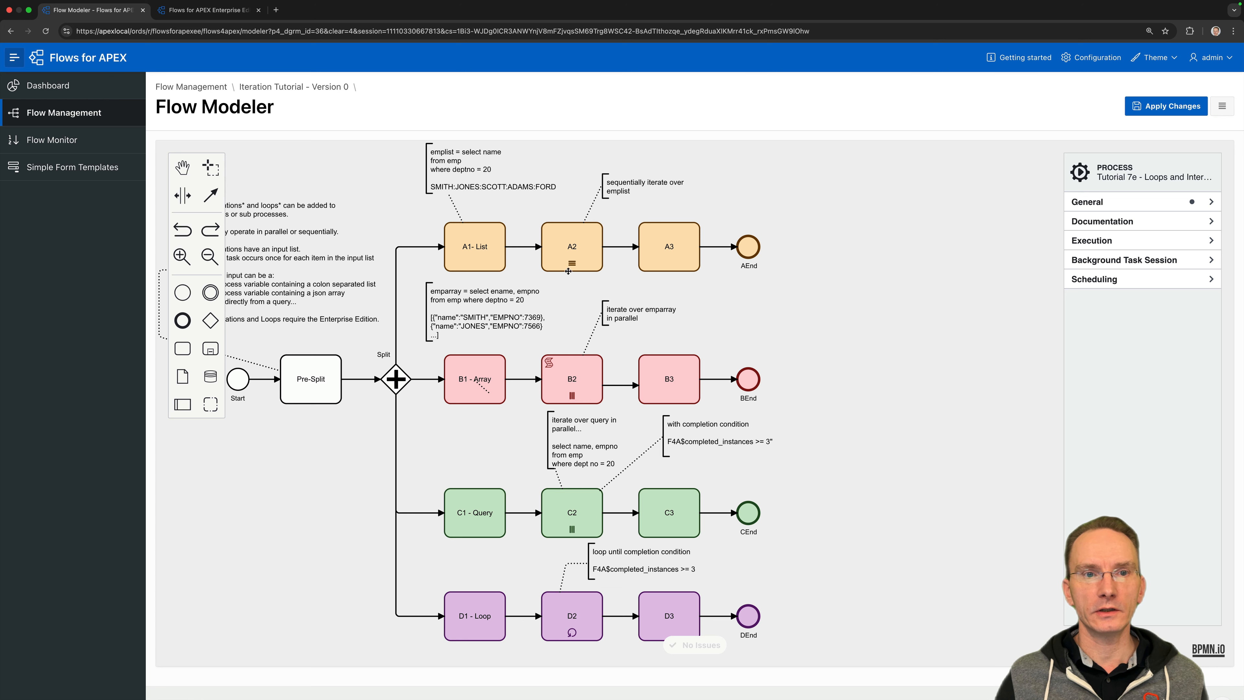
Inspect the properties of tasks A2 and A1 - List in the orange branch of the diagram.
scroll(518, 280, down, 1)
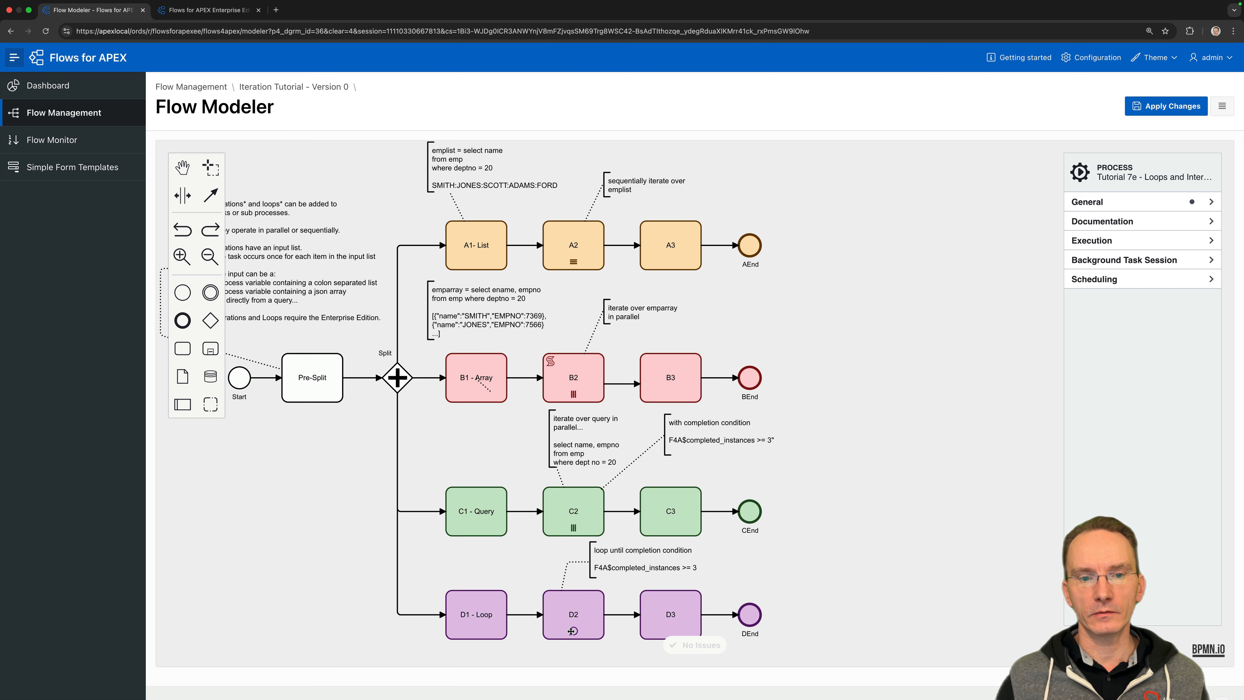
scroll(570, 265, right, 1)
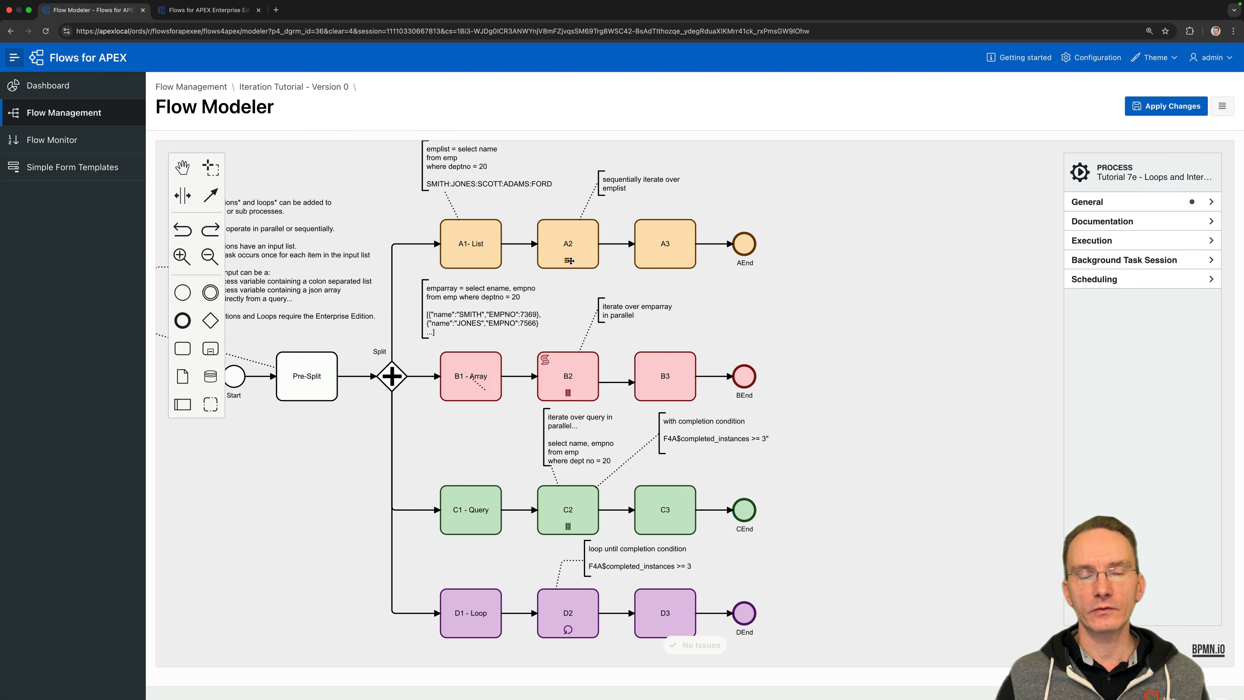
scroll(570, 261, left, 2)
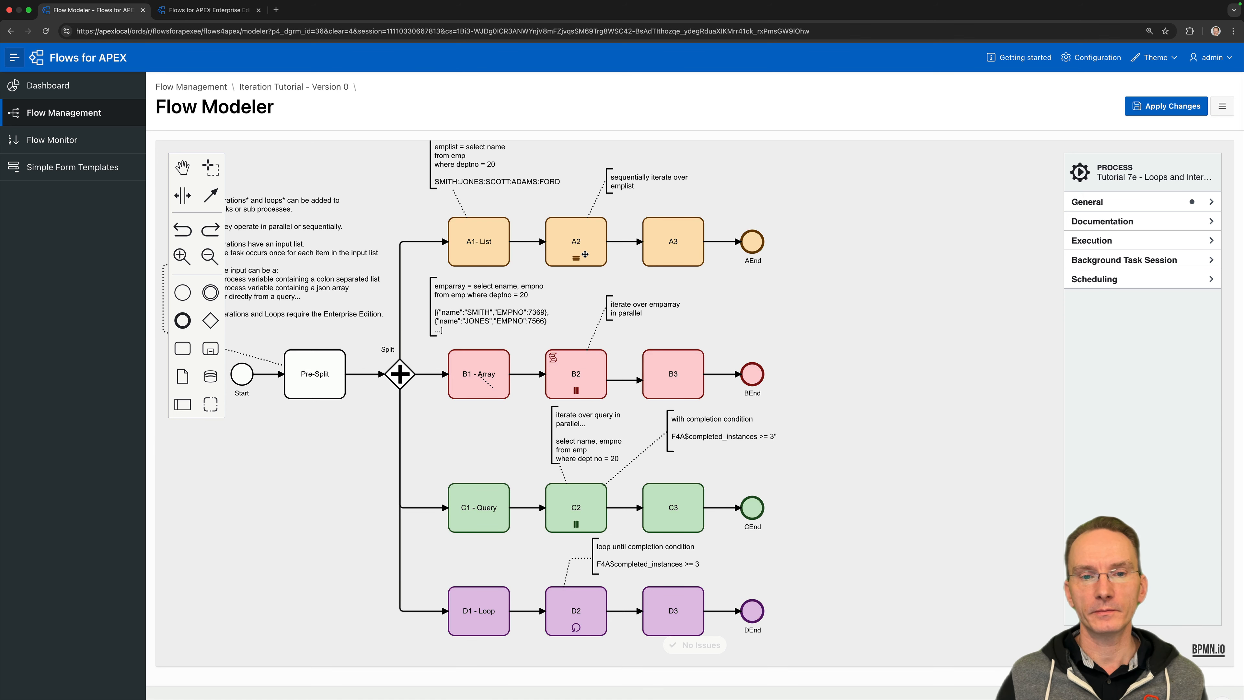
click(571, 244)
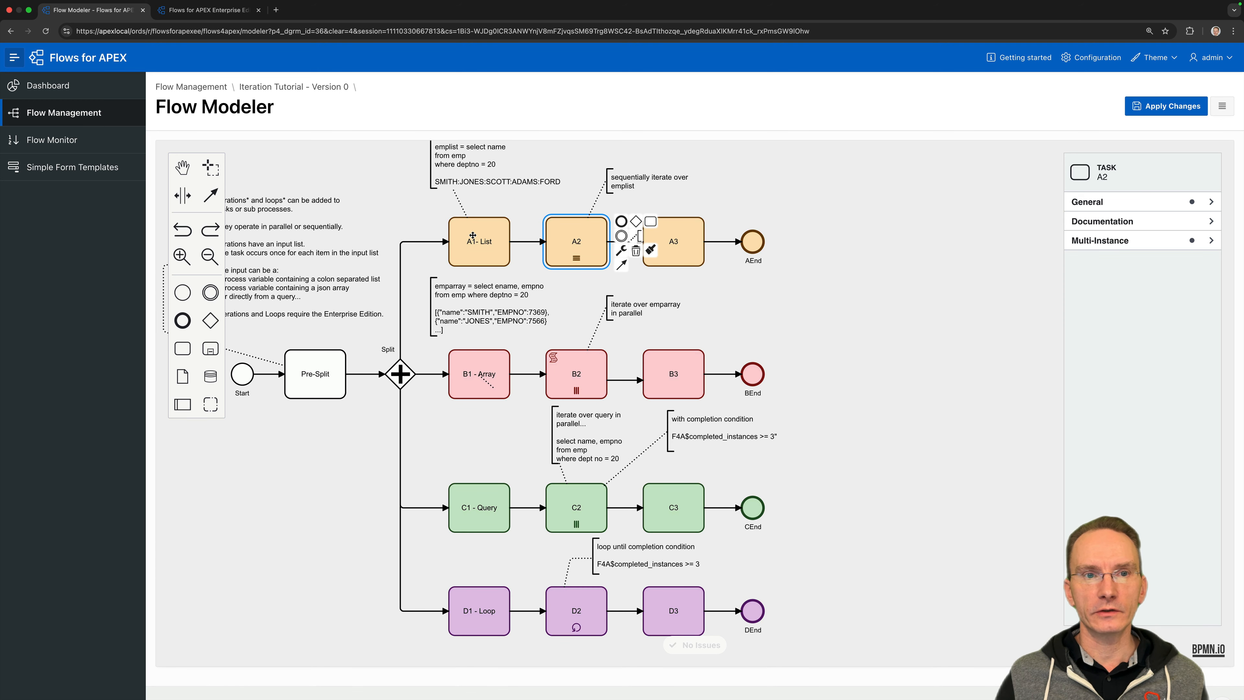
scroll(471, 228, up, 1)
click(475, 246)
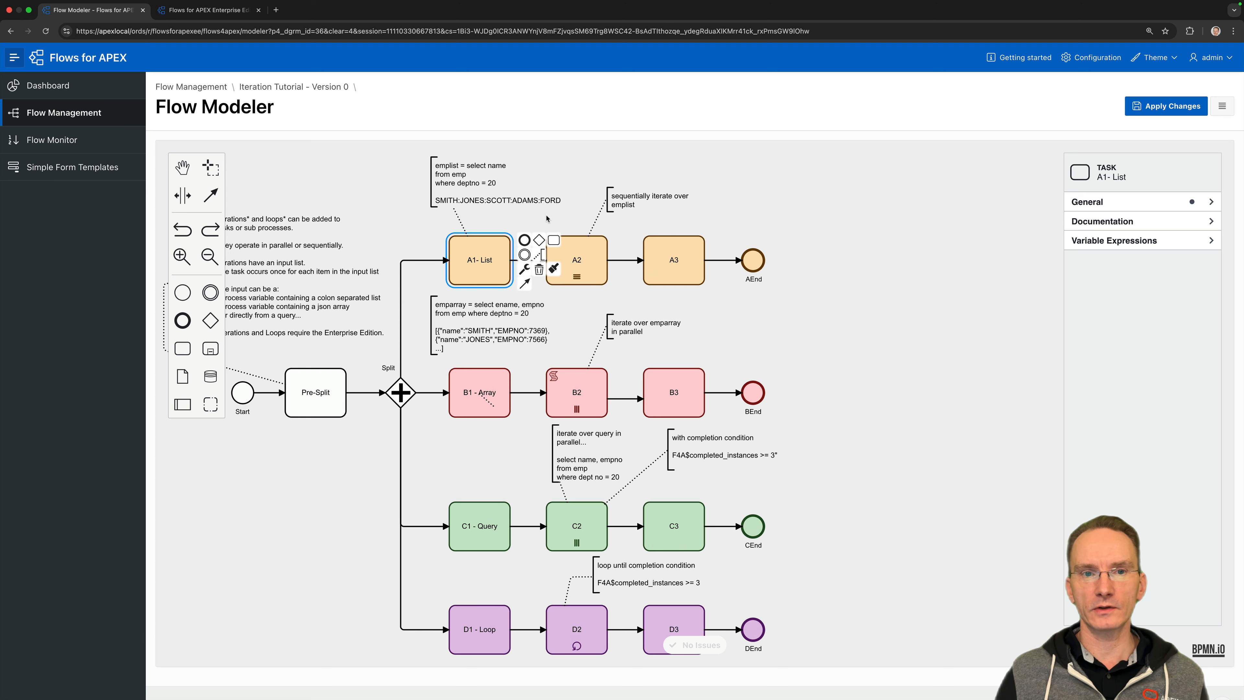
Review task A2's element type and iteration marker options, and show its Multi-Instance settings.
click(577, 265)
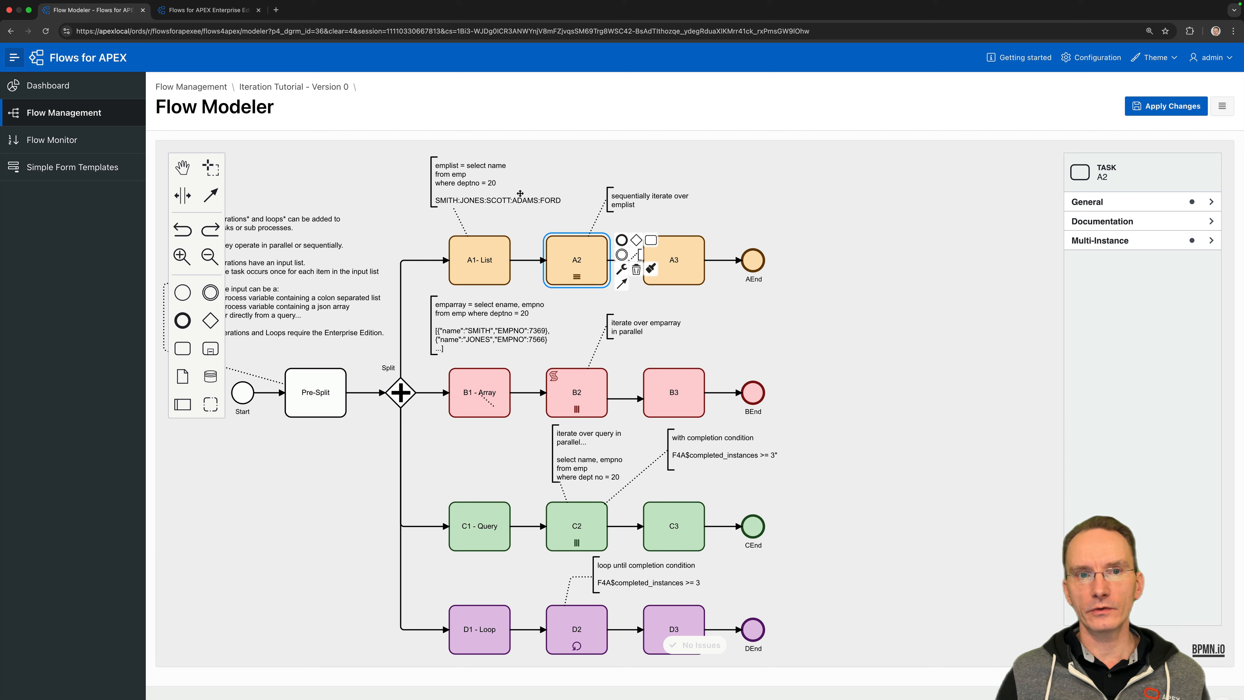
click(622, 269)
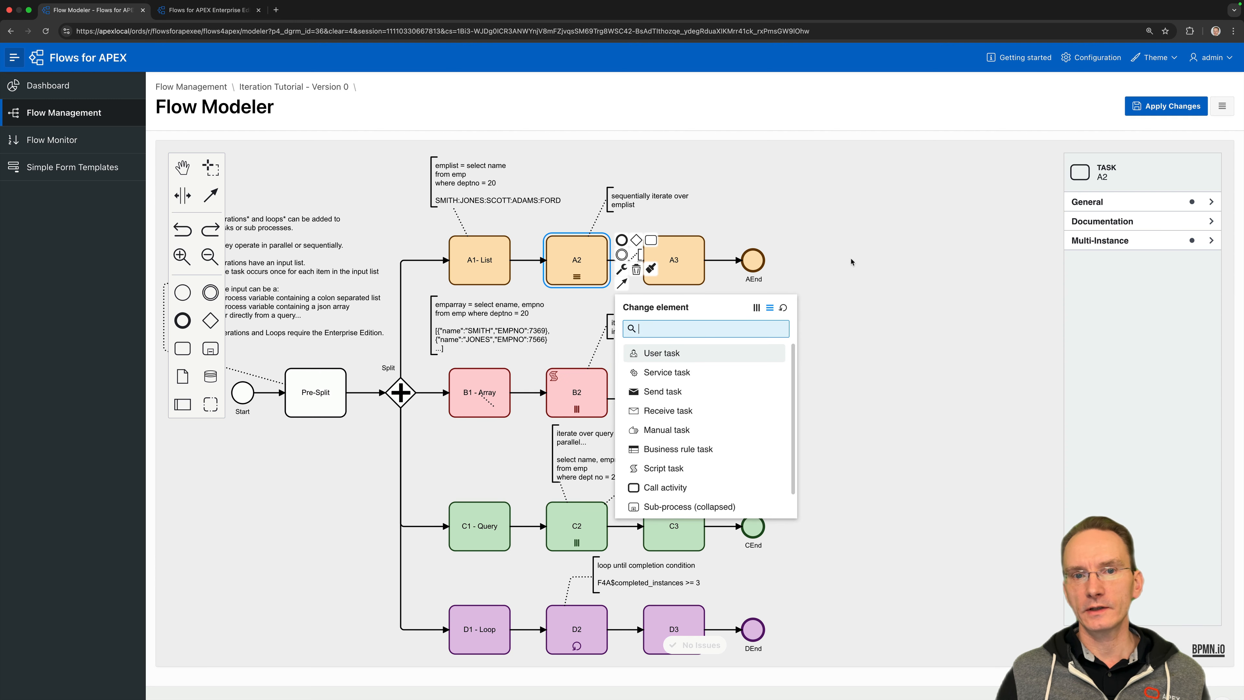
click(967, 248)
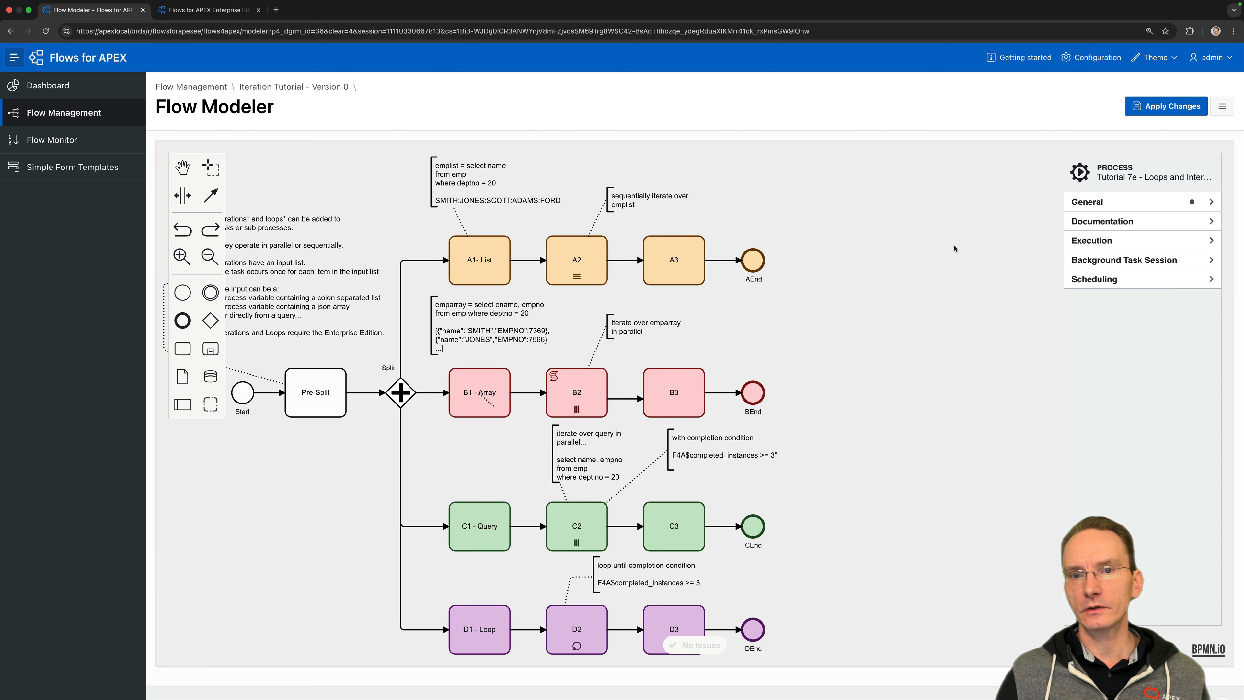
click(584, 250)
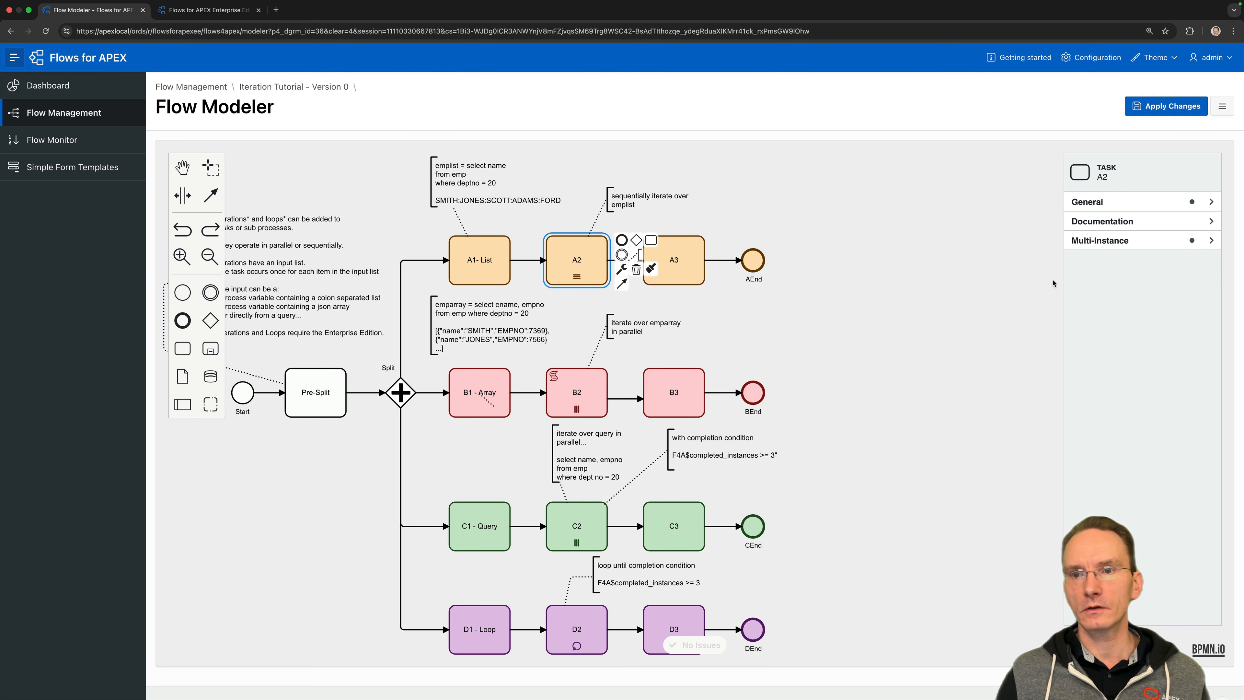
click(1111, 239)
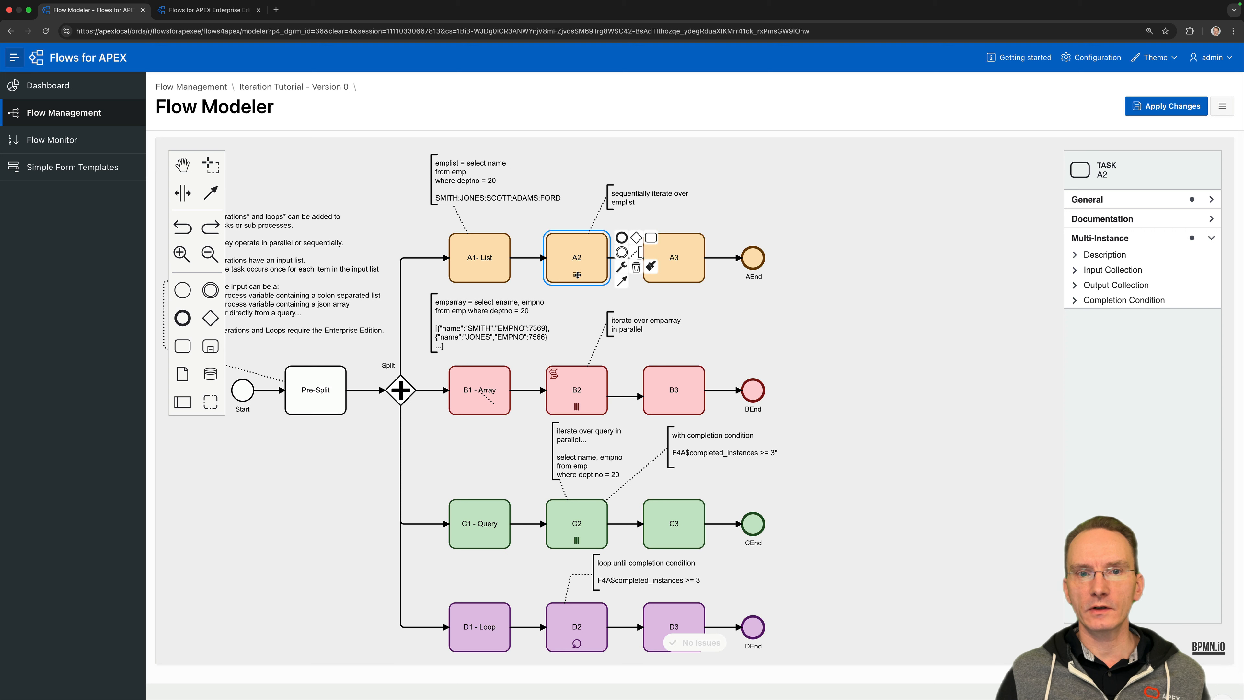
click(620, 267)
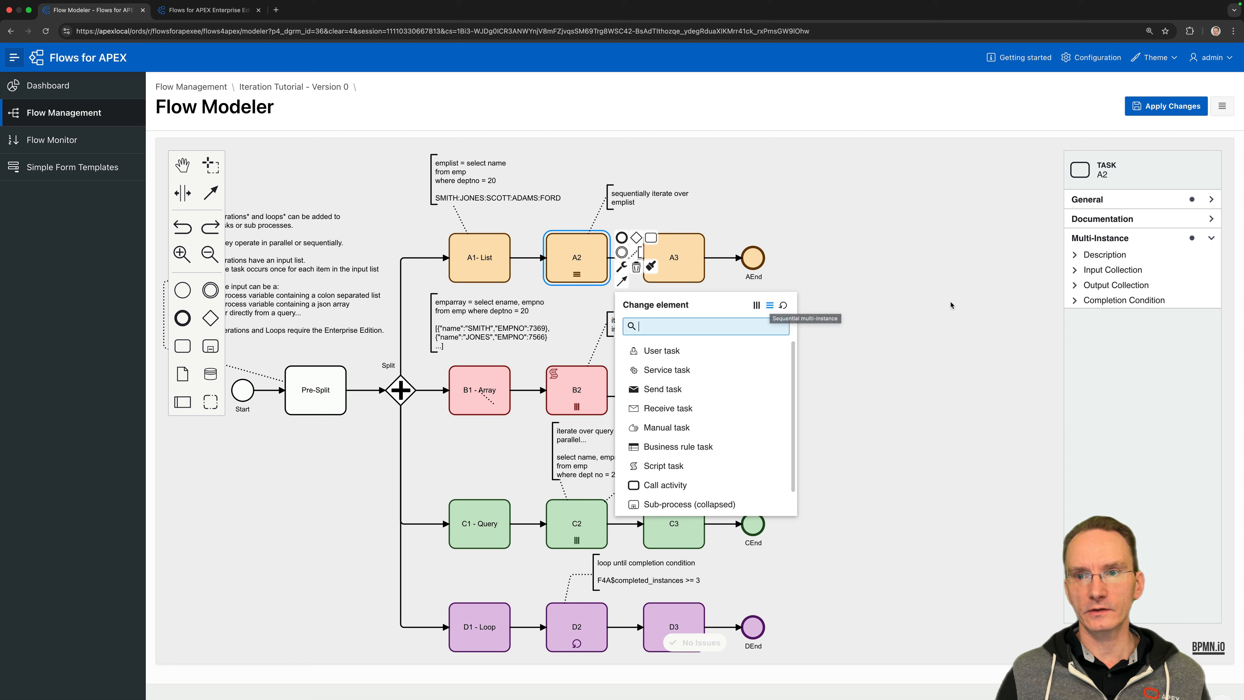
click(576, 248)
click(575, 248)
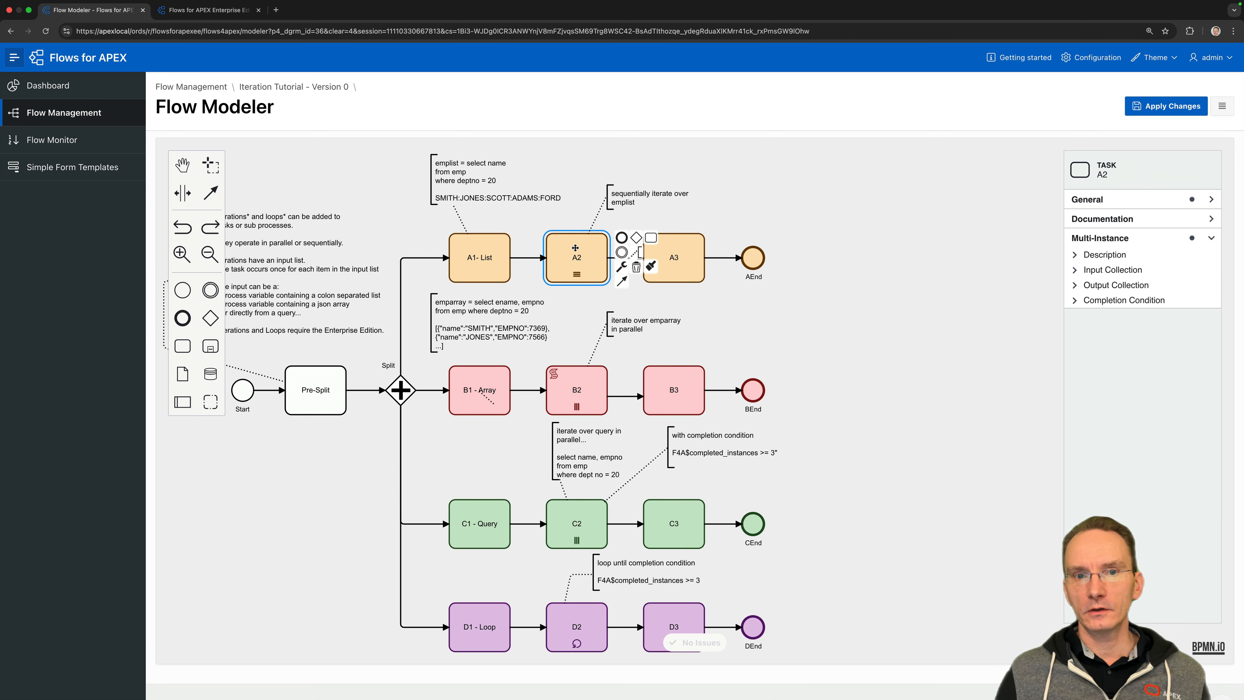
Show the input collection, output collection and completion condition settings of task A2.
click(1075, 270)
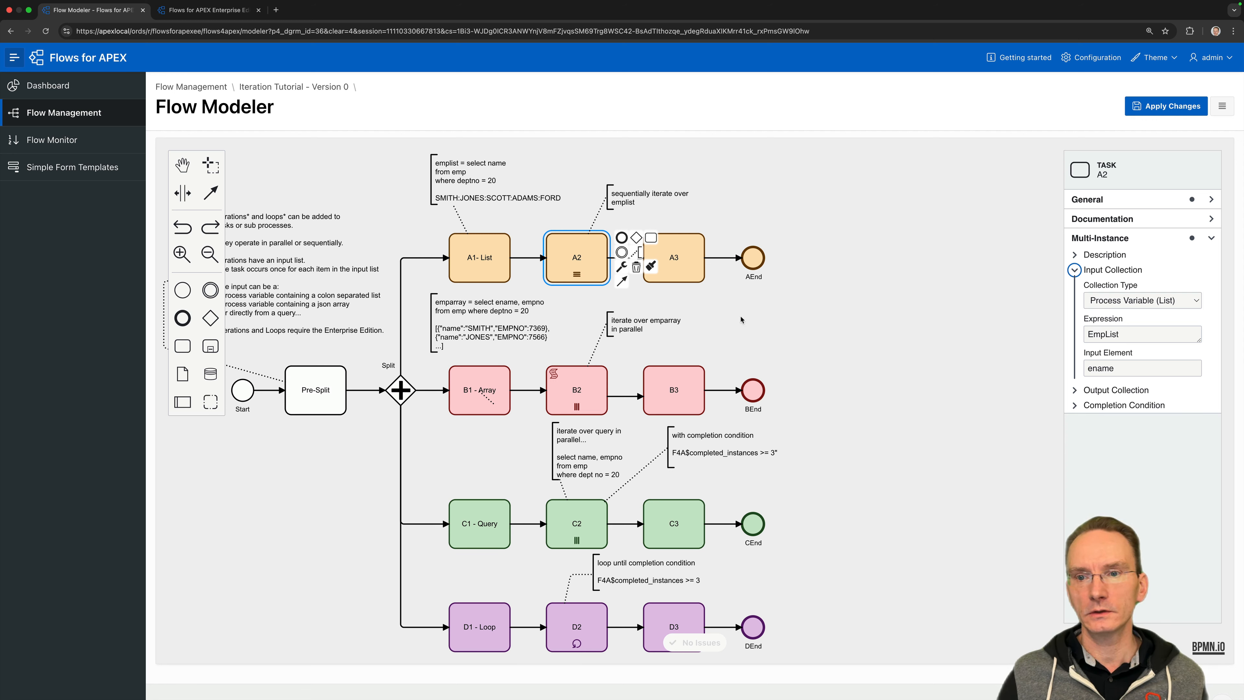
click(1074, 390)
scroll(1078, 395, down, 1)
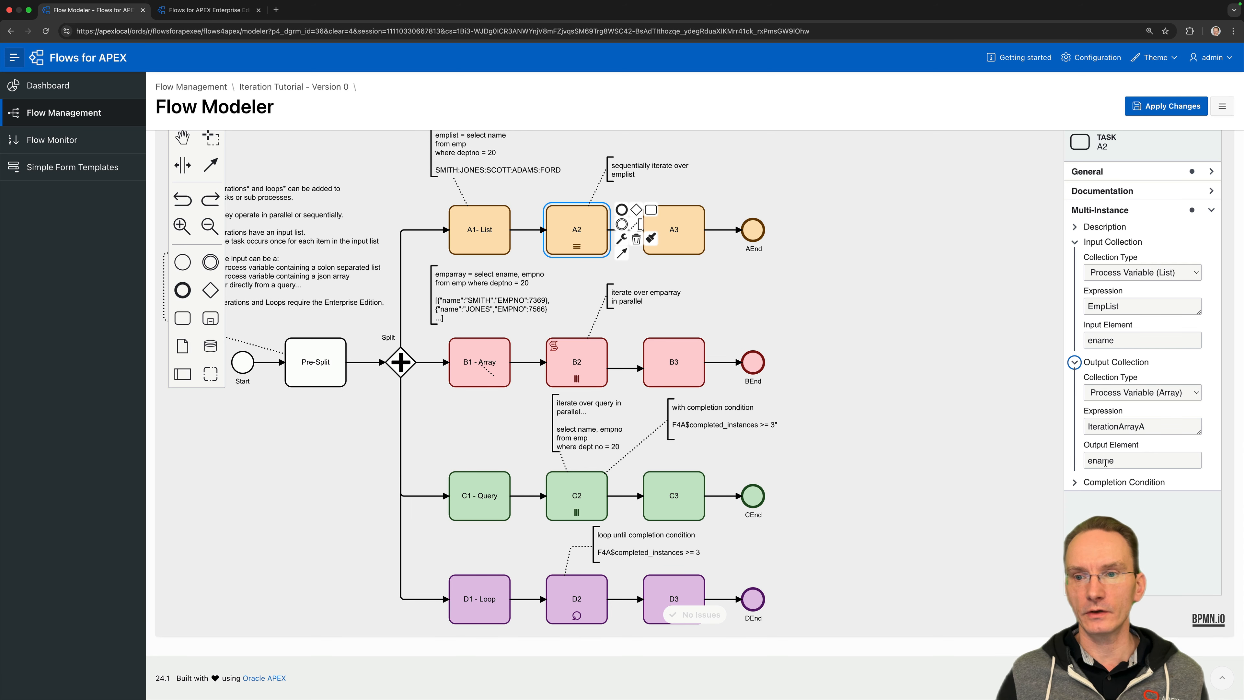
click(1074, 483)
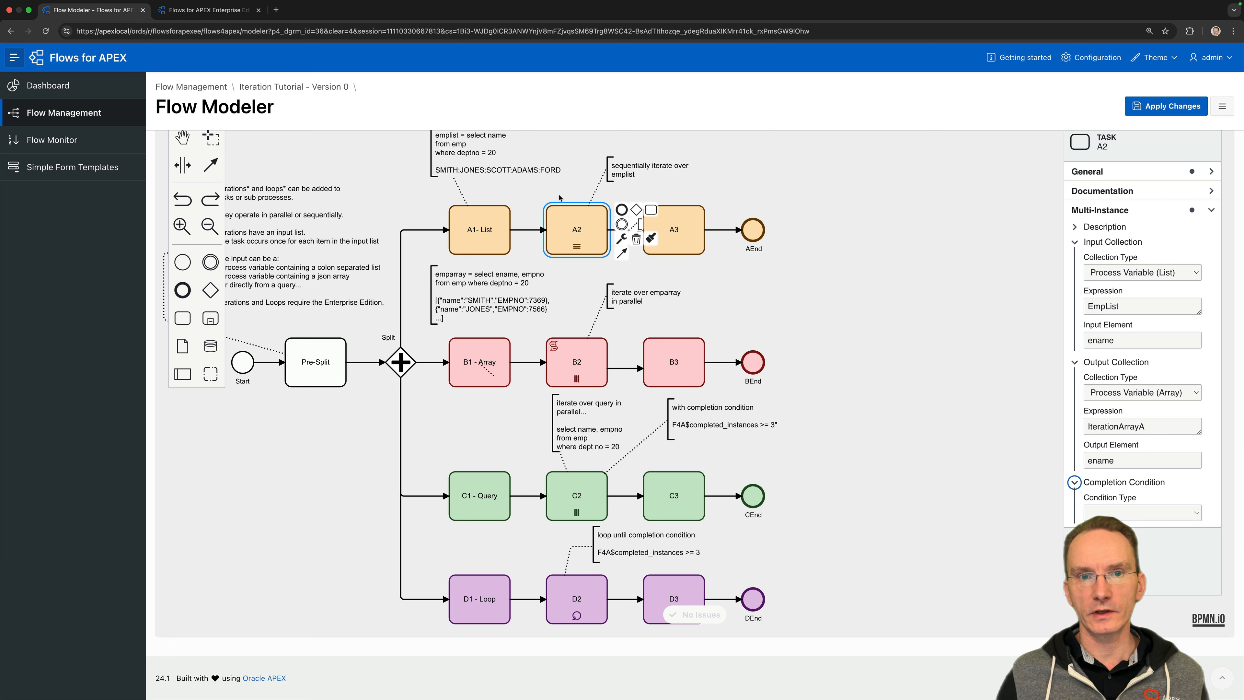
Examine the multi-instance settings of script task B2 and display its element type and iteration marker options.
scroll(573, 246, left, 1)
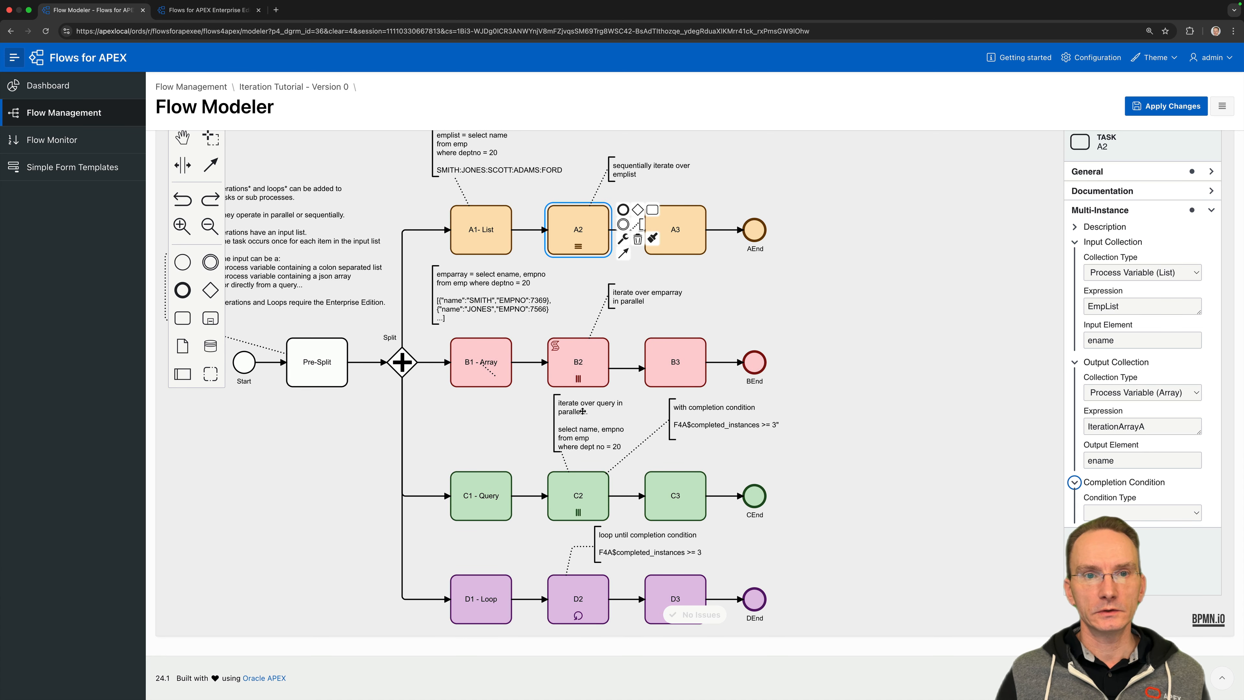
click(582, 372)
scroll(581, 373, down, 1)
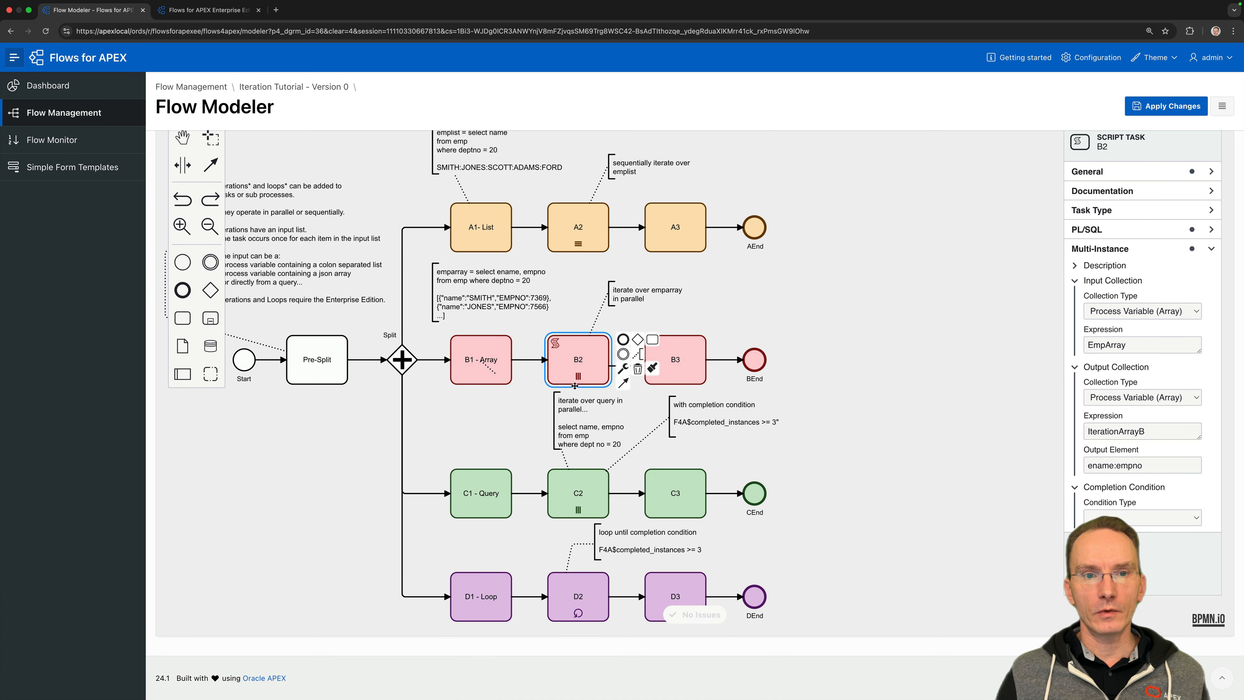
scroll(575, 386, down, 1)
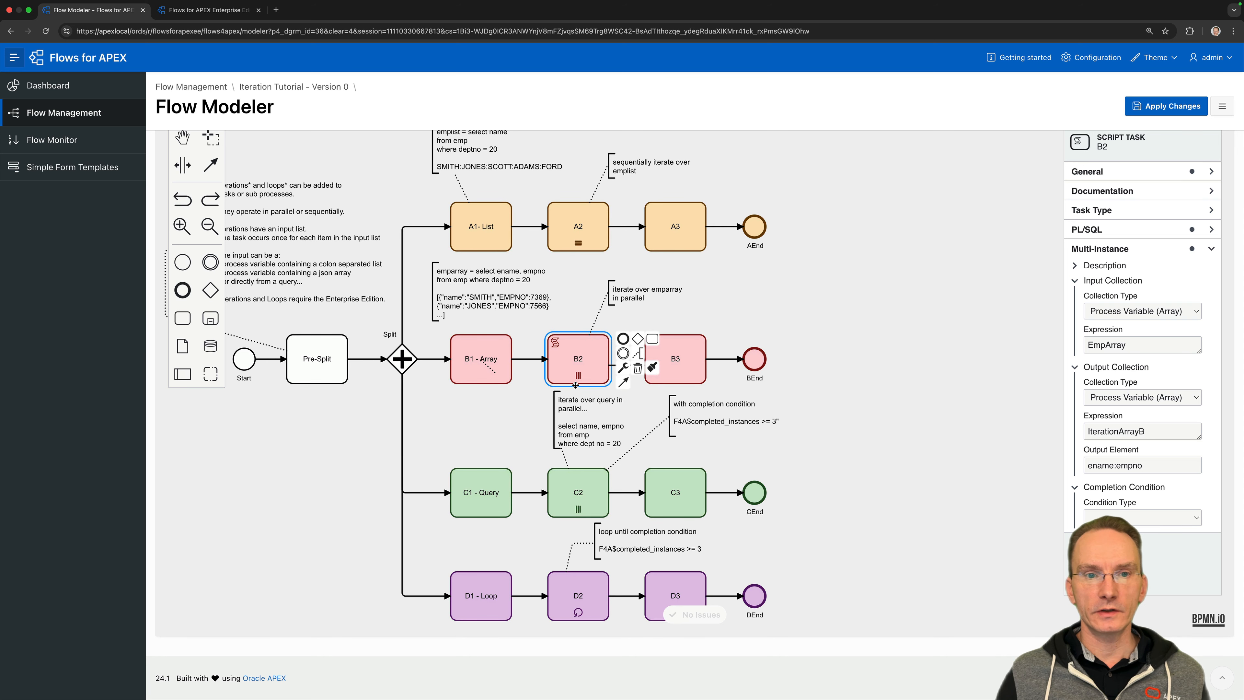
scroll(577, 380, down, 2)
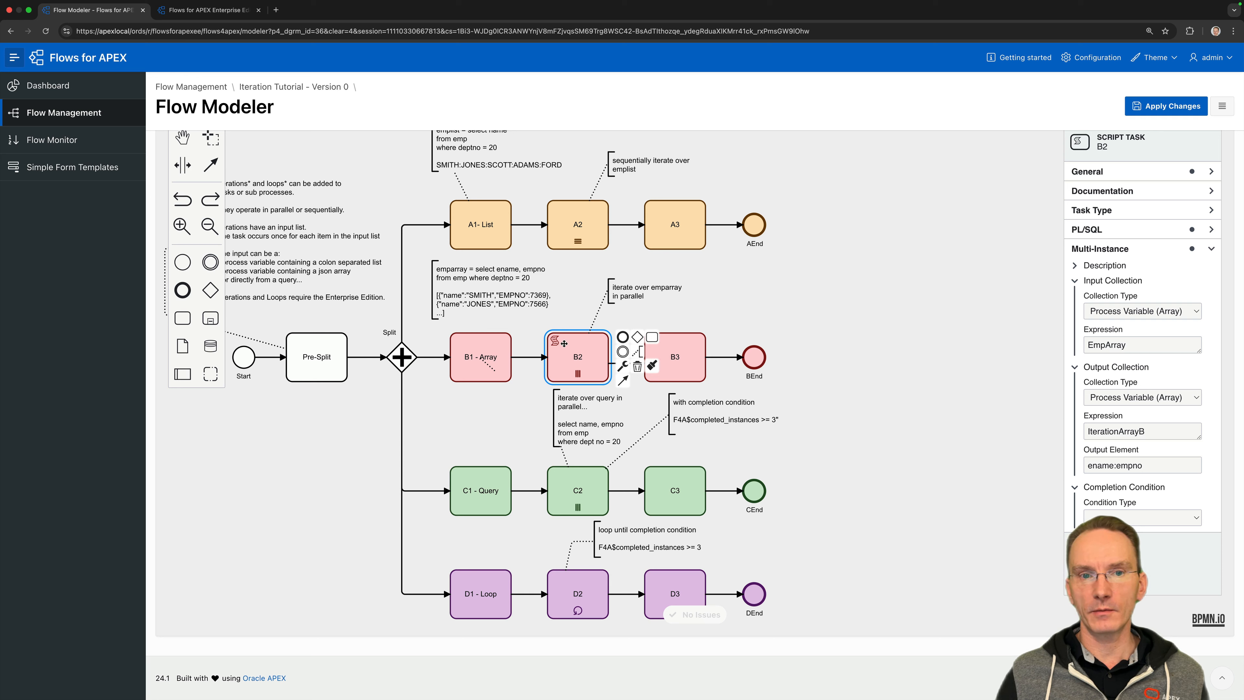
click(623, 365)
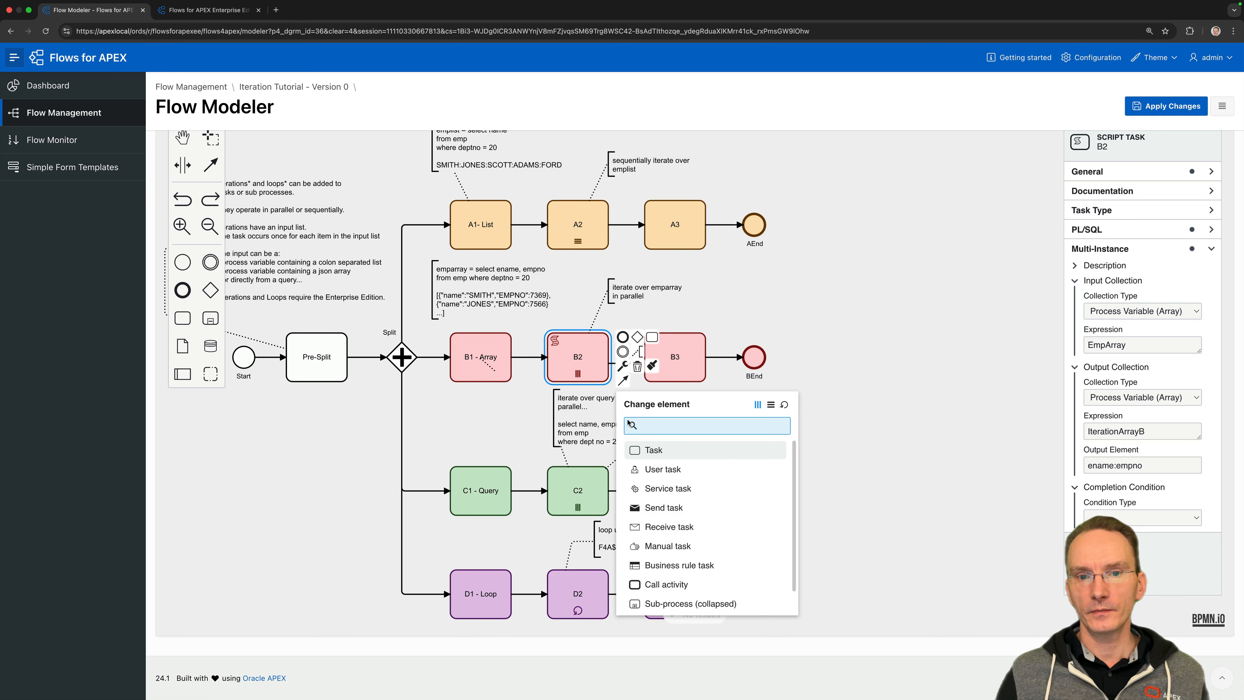
Show script task B2's PL/SQL code, highlight the F4A$ename bind variable, and review the input collection.
click(1102, 234)
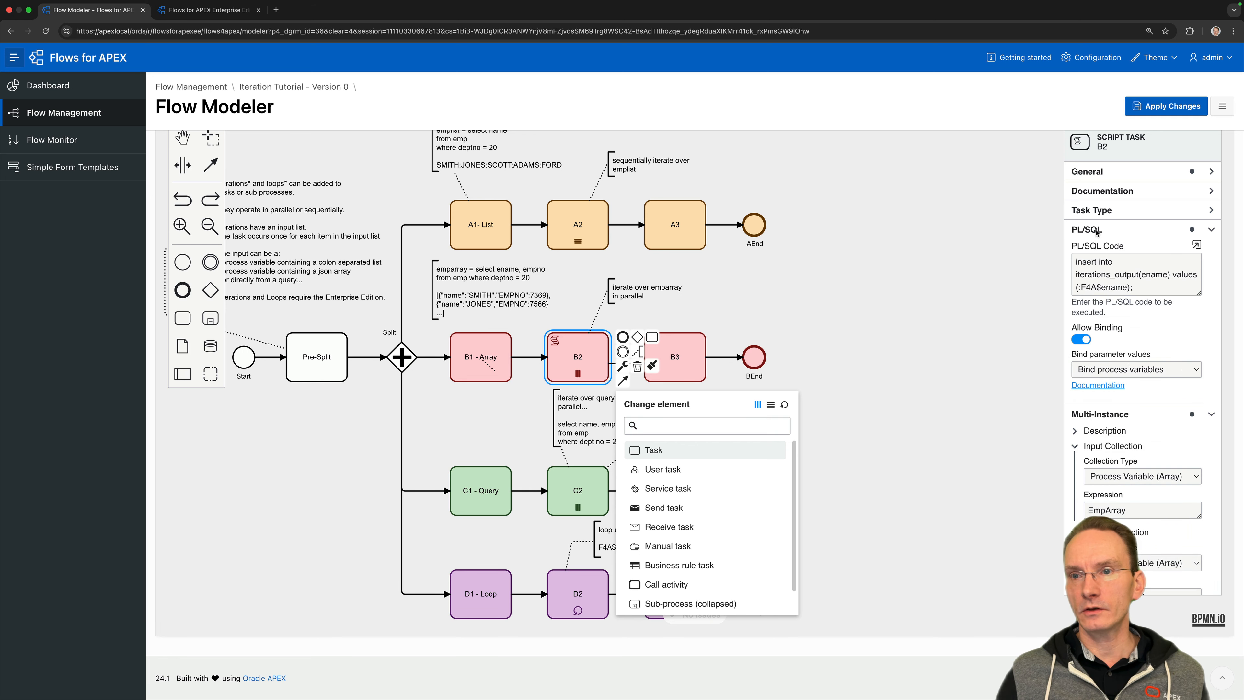
click(1129, 273)
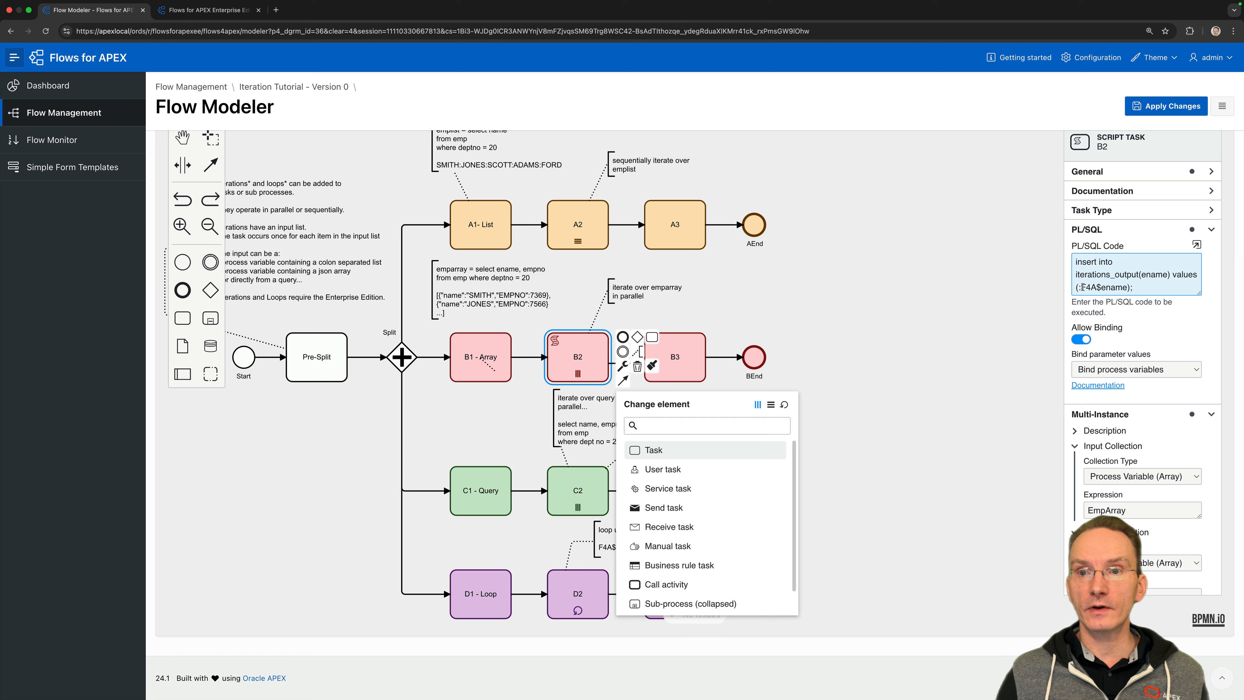
drag(1082, 287, 1126, 287)
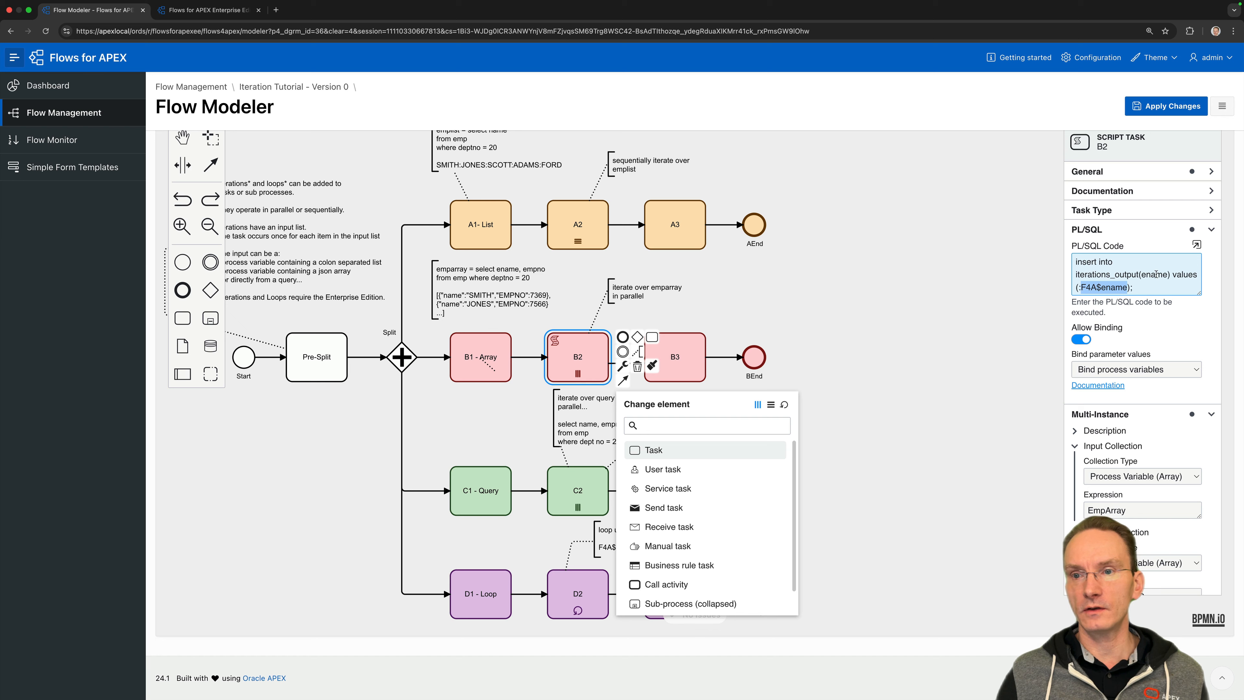
scroll(1151, 275, down, 3)
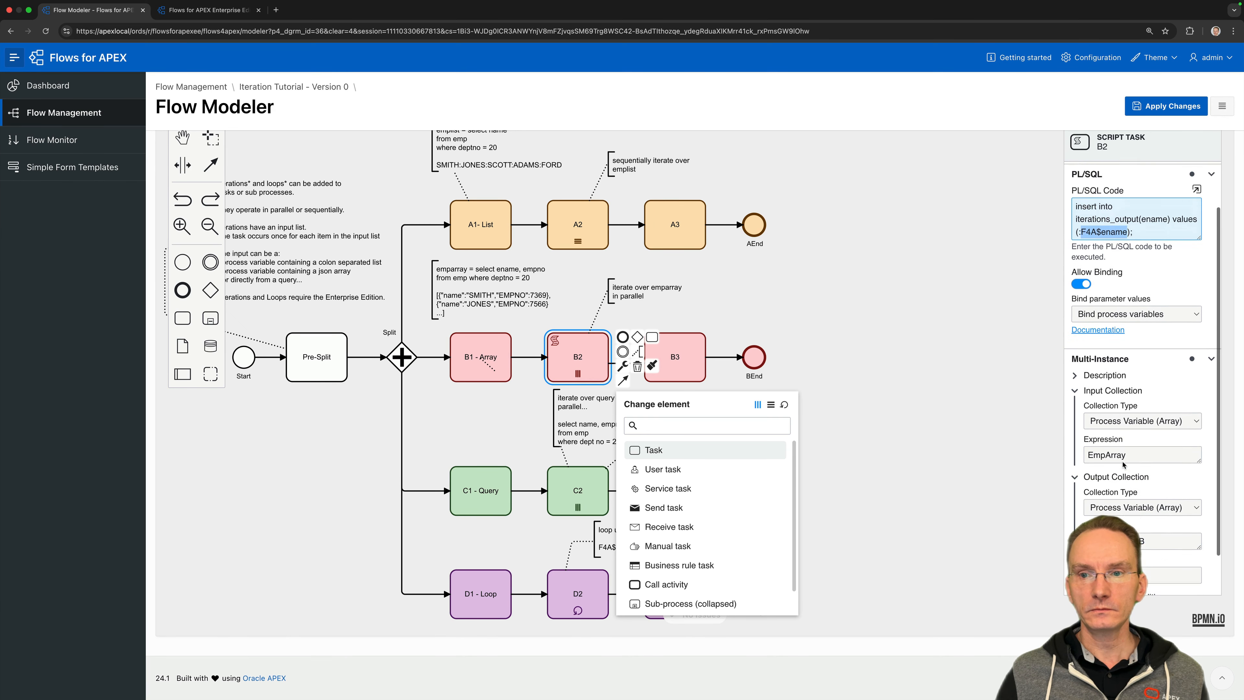
click(847, 466)
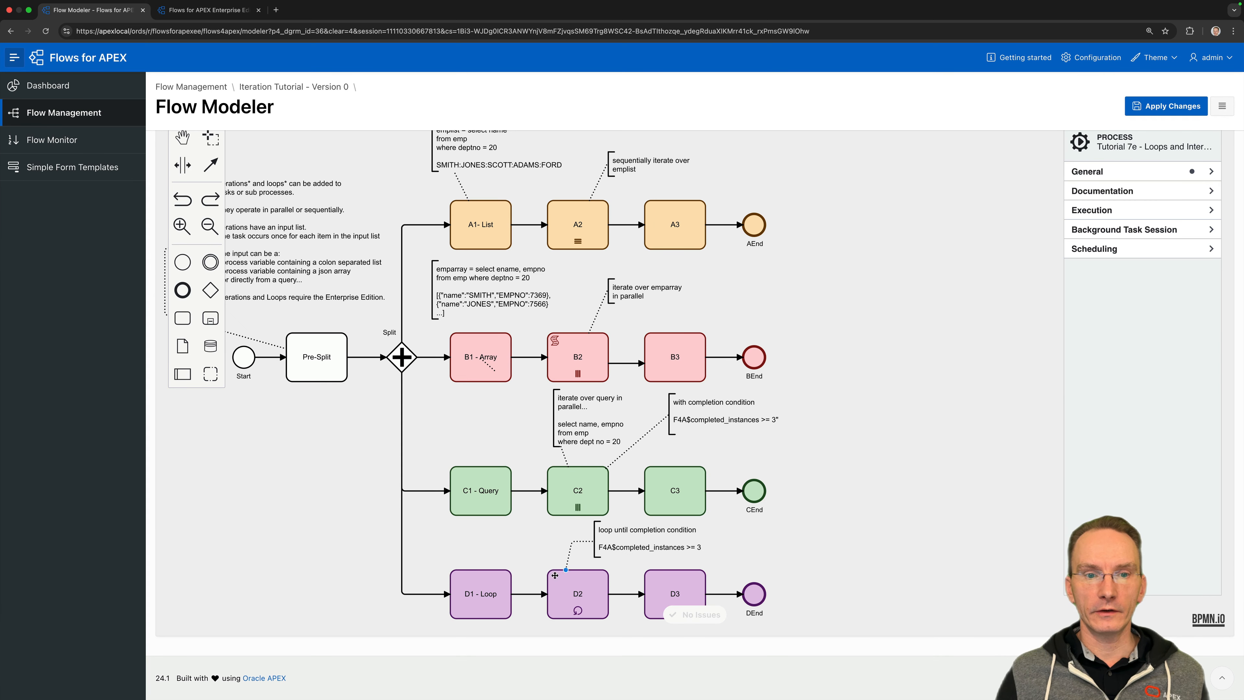
Display the element type and loop marker options of task D2, leaving its type unchanged.
click(572, 586)
scroll(573, 586, down, 1)
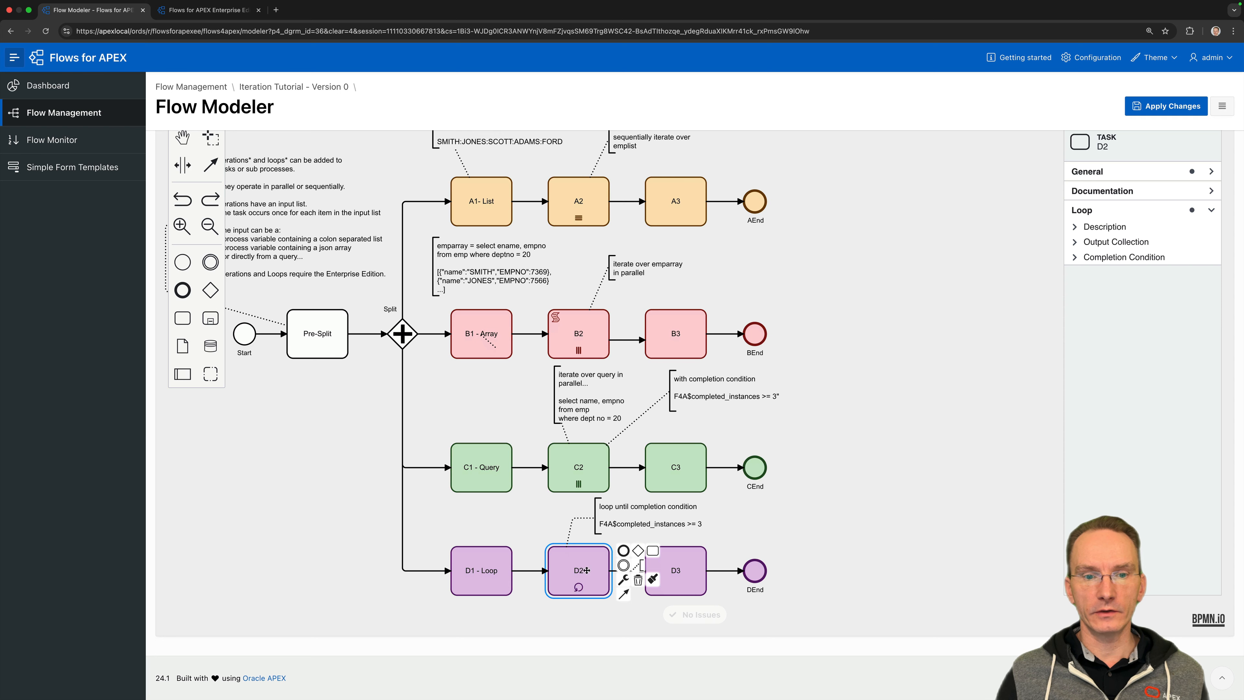
click(624, 580)
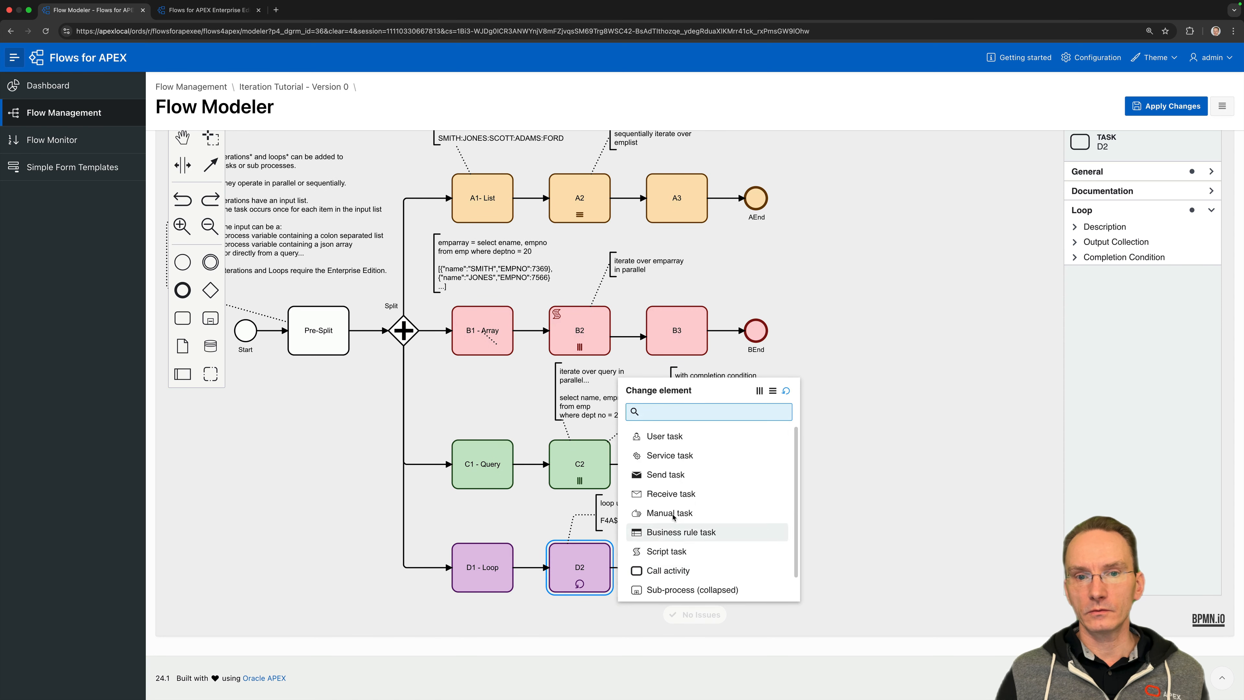
click(886, 445)
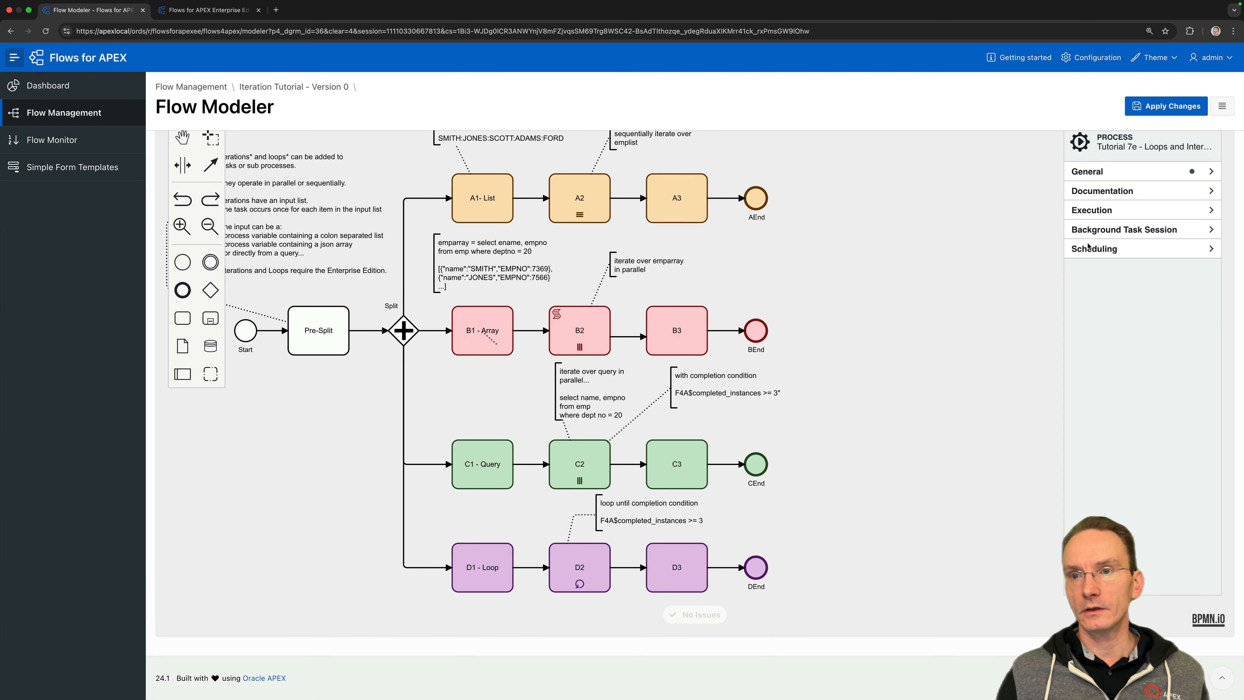
Show the output collection and completion condition settings of looped task D2.
click(591, 564)
click(1097, 243)
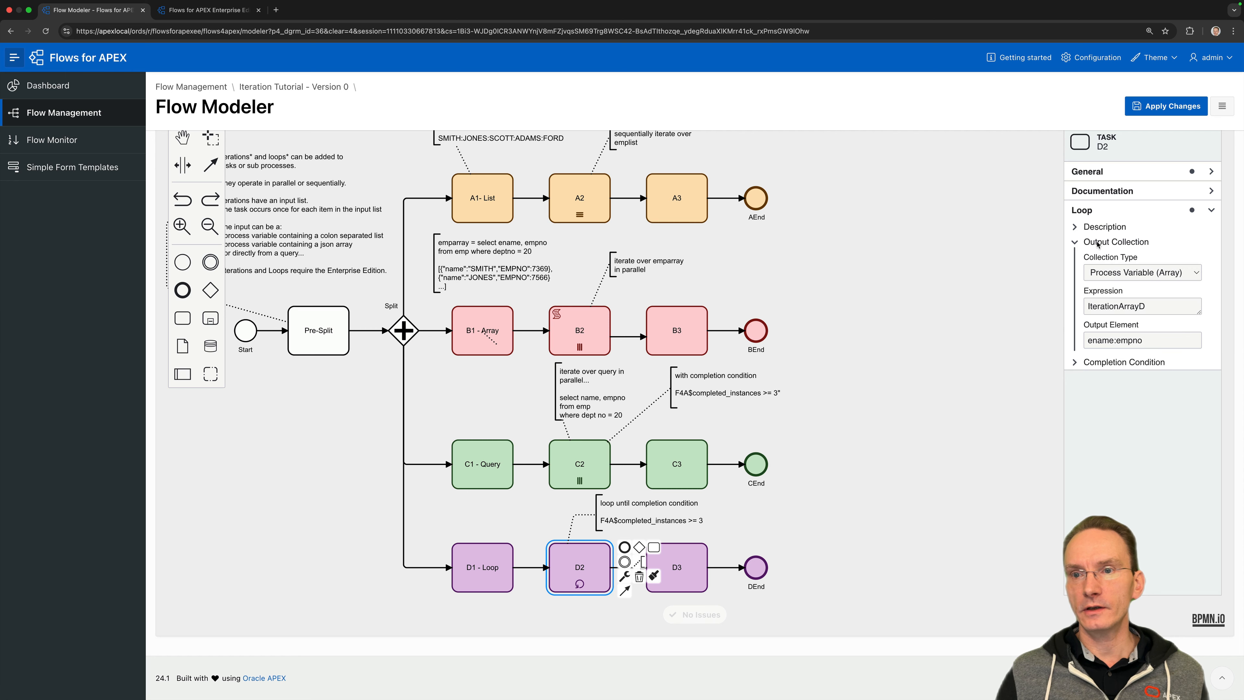
click(1100, 365)
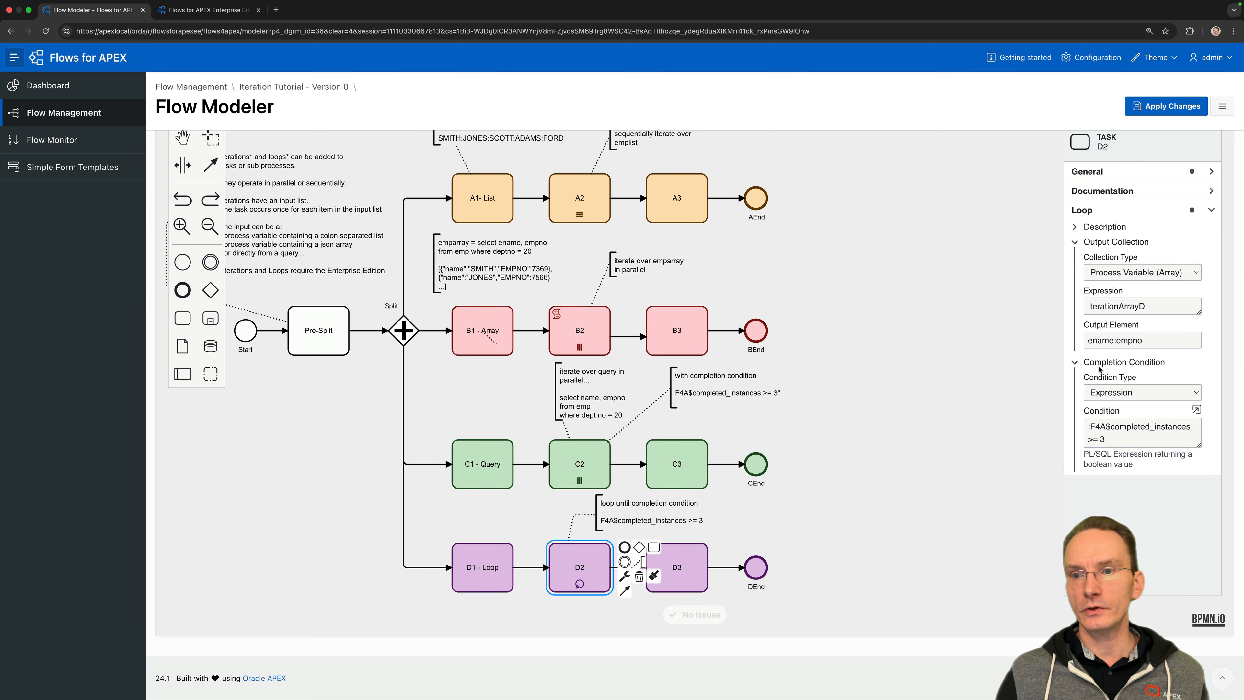
scroll(1099, 416, up, 1)
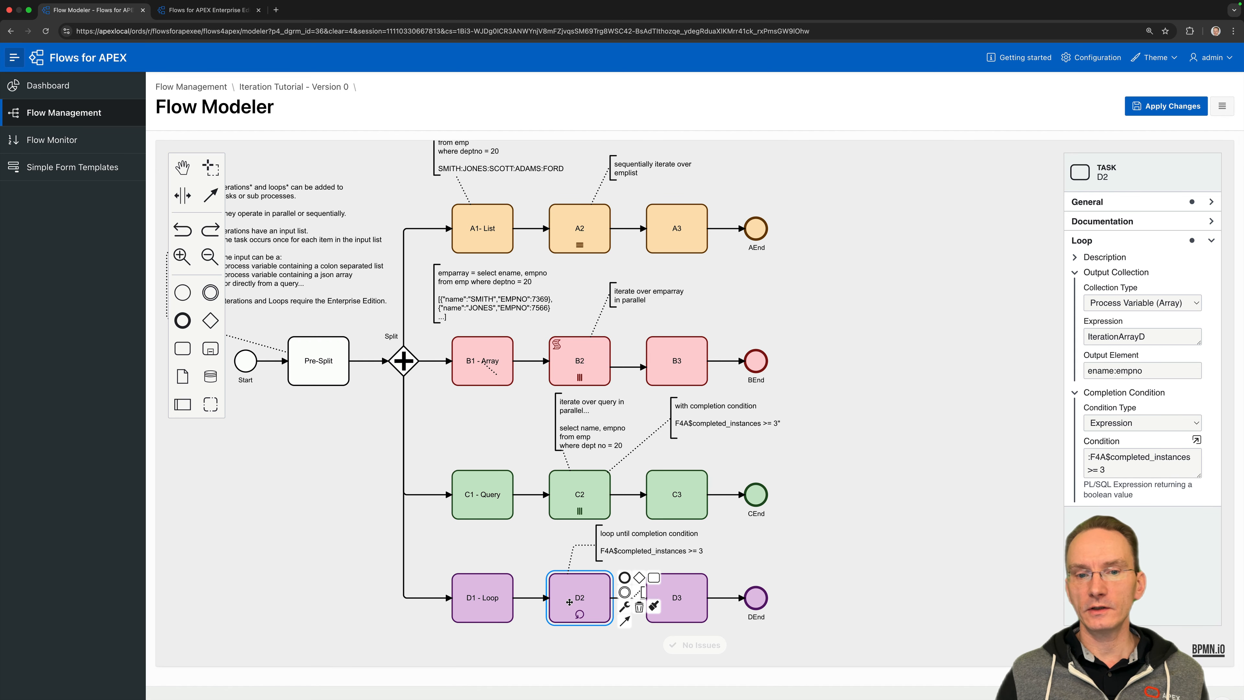
scroll(613, 588, down, 1)
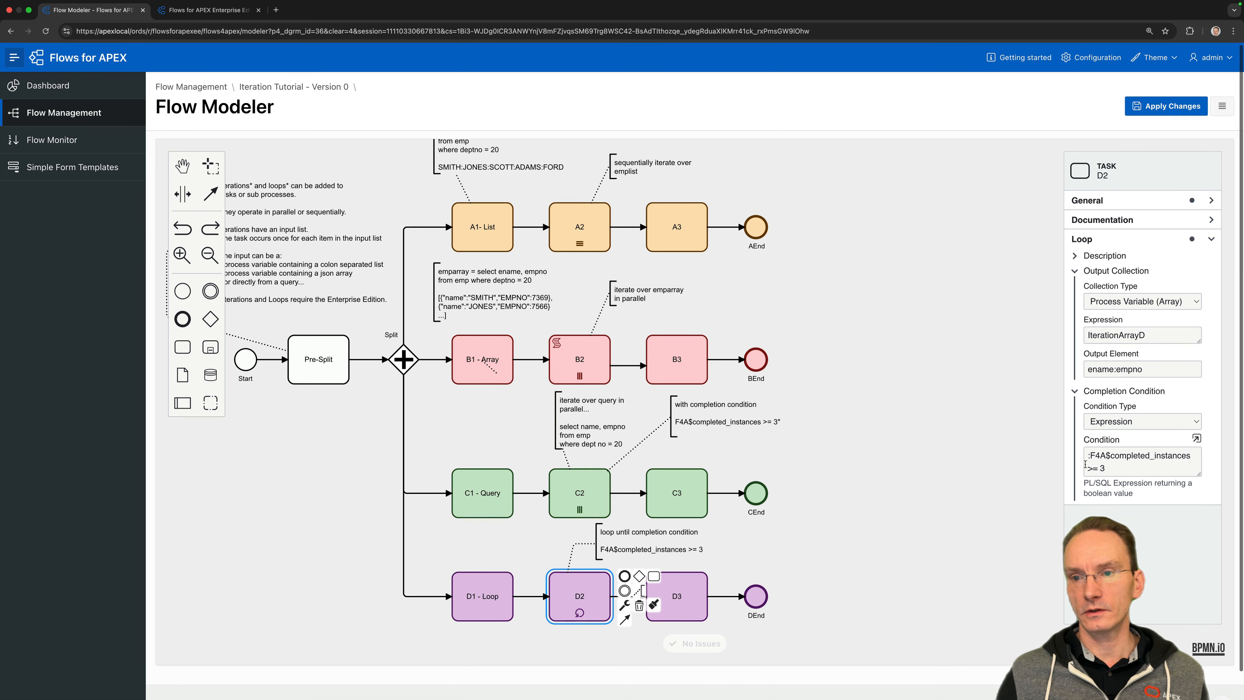
scroll(1112, 459, down, 1)
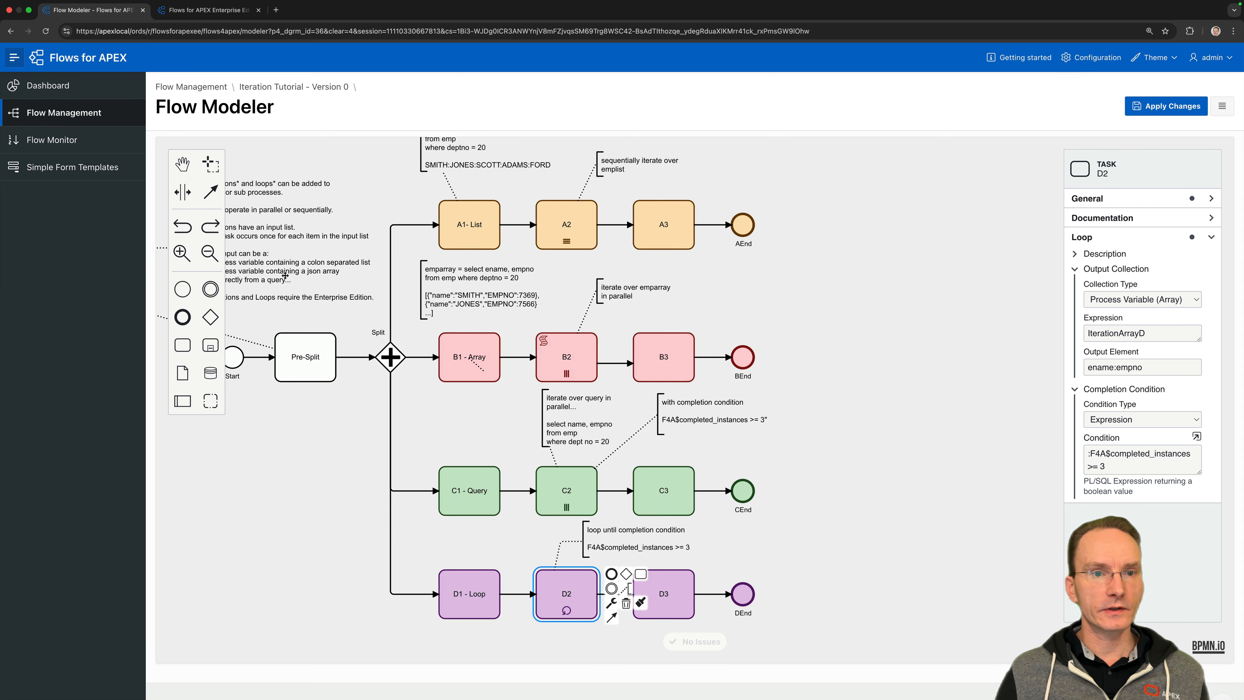
drag(300, 252, 369, 252)
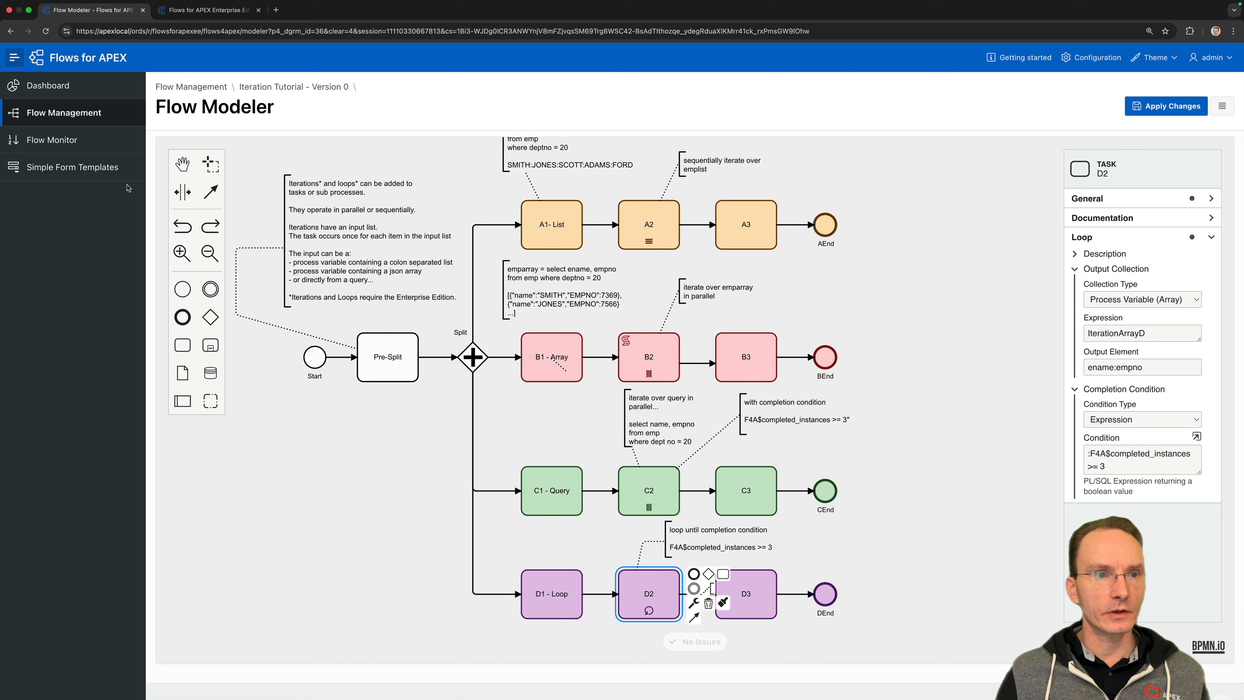
Create a flow instance named Iter1 from the Iteration Tutorial model in the Flow Monitor and start it.
click(61, 141)
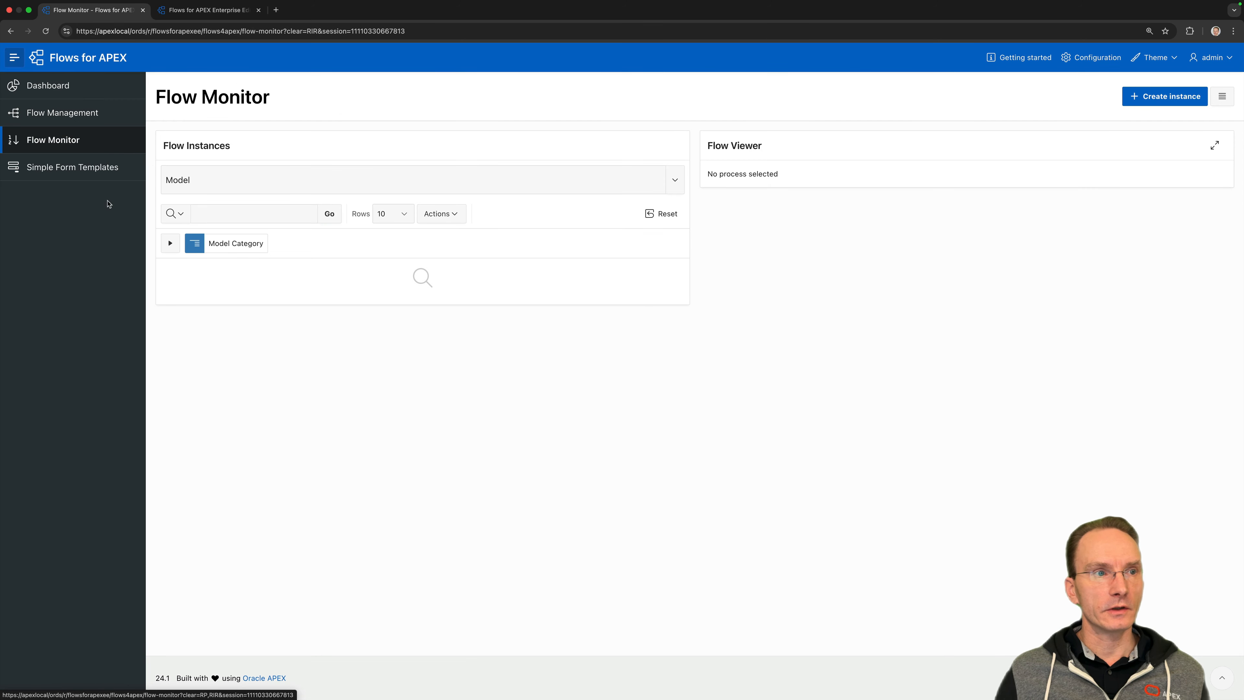
click(1156, 98)
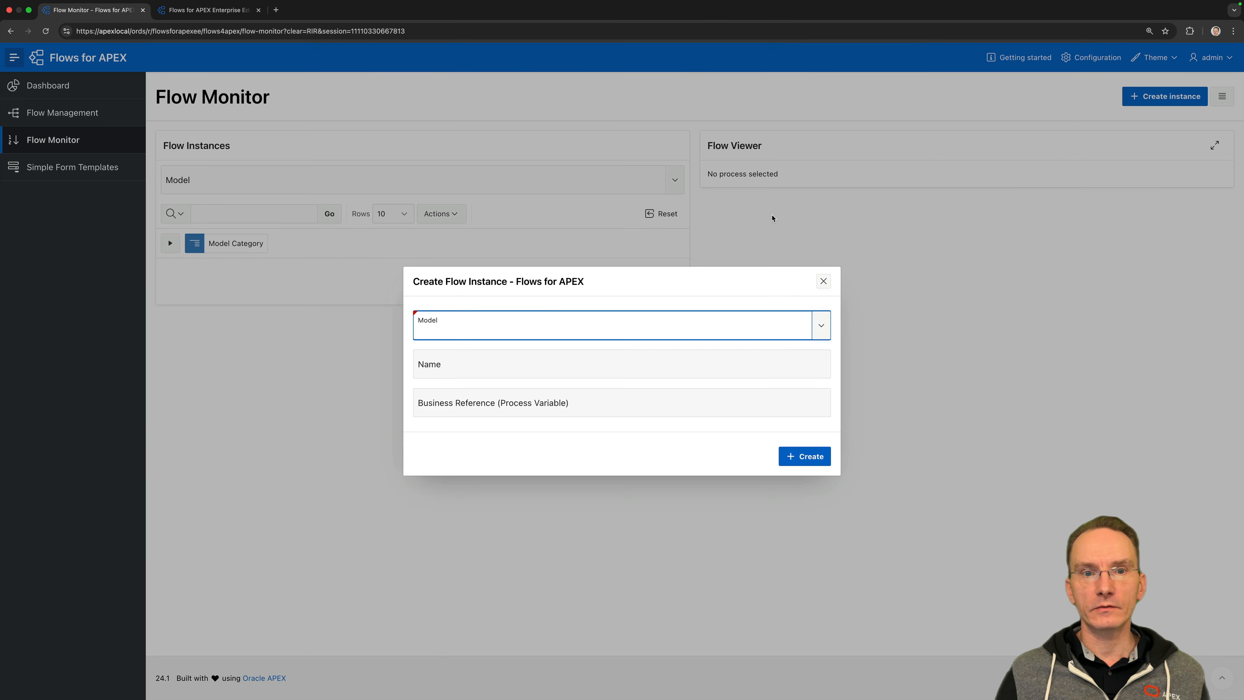
click(454, 324)
click(456, 487)
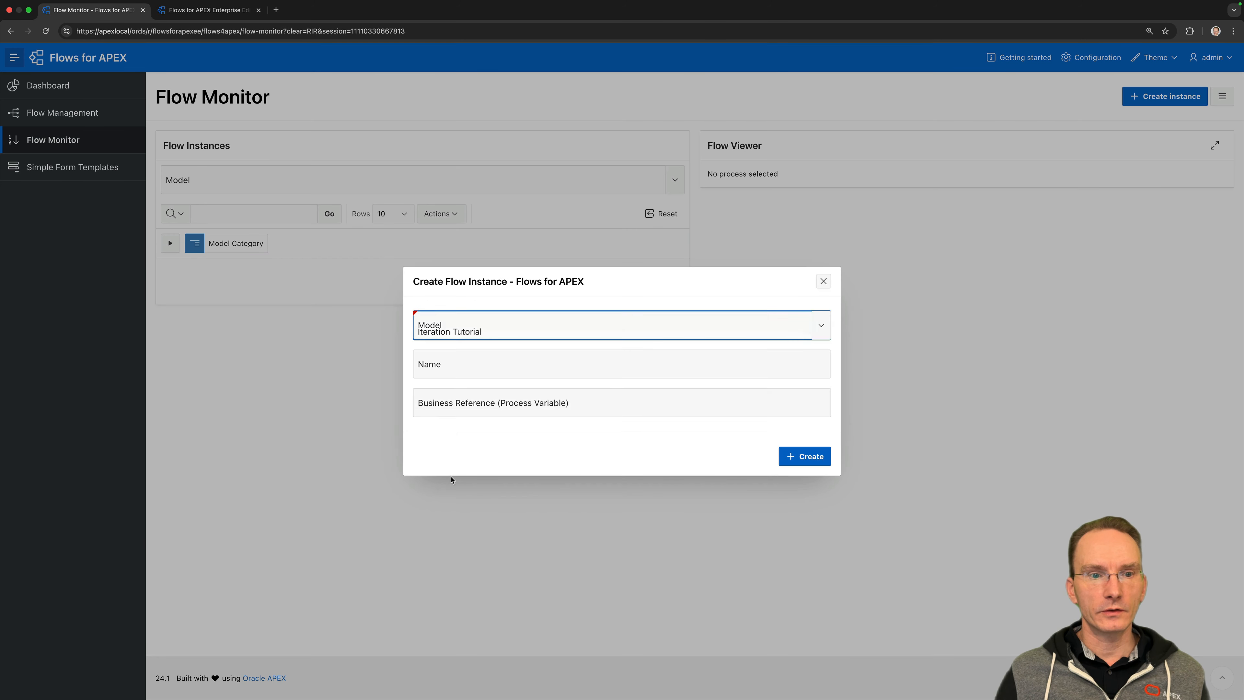
click(467, 370)
text(Iter1)
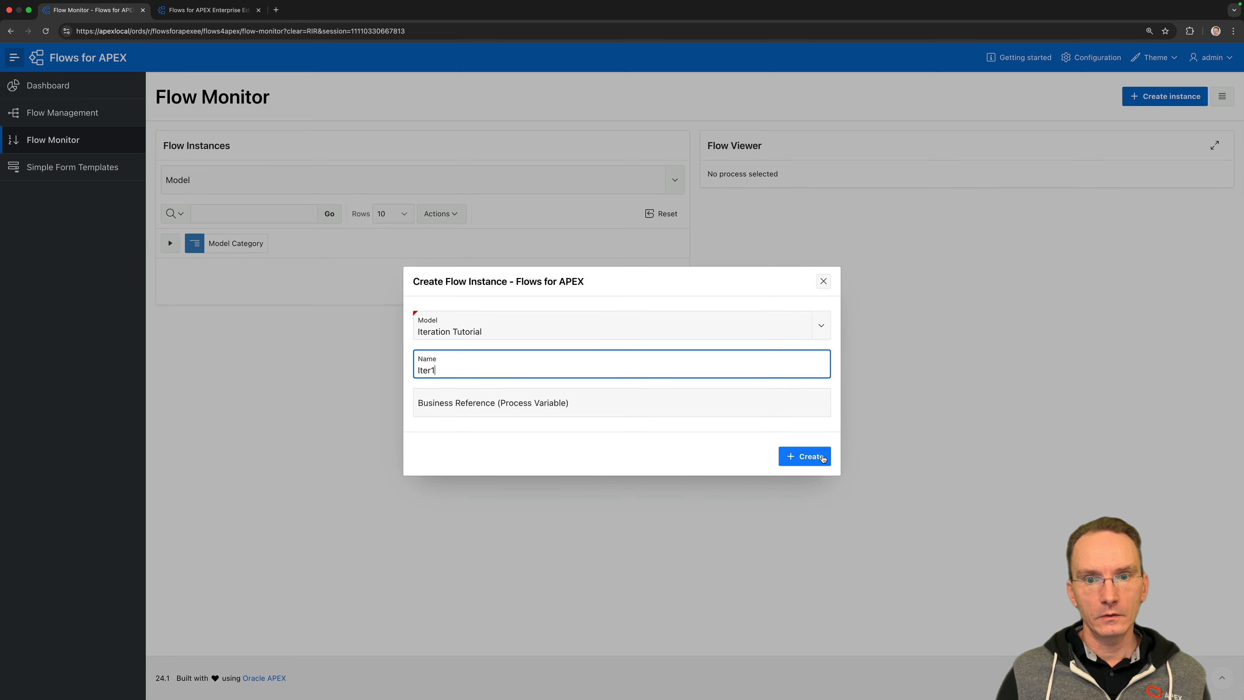
click(805, 456)
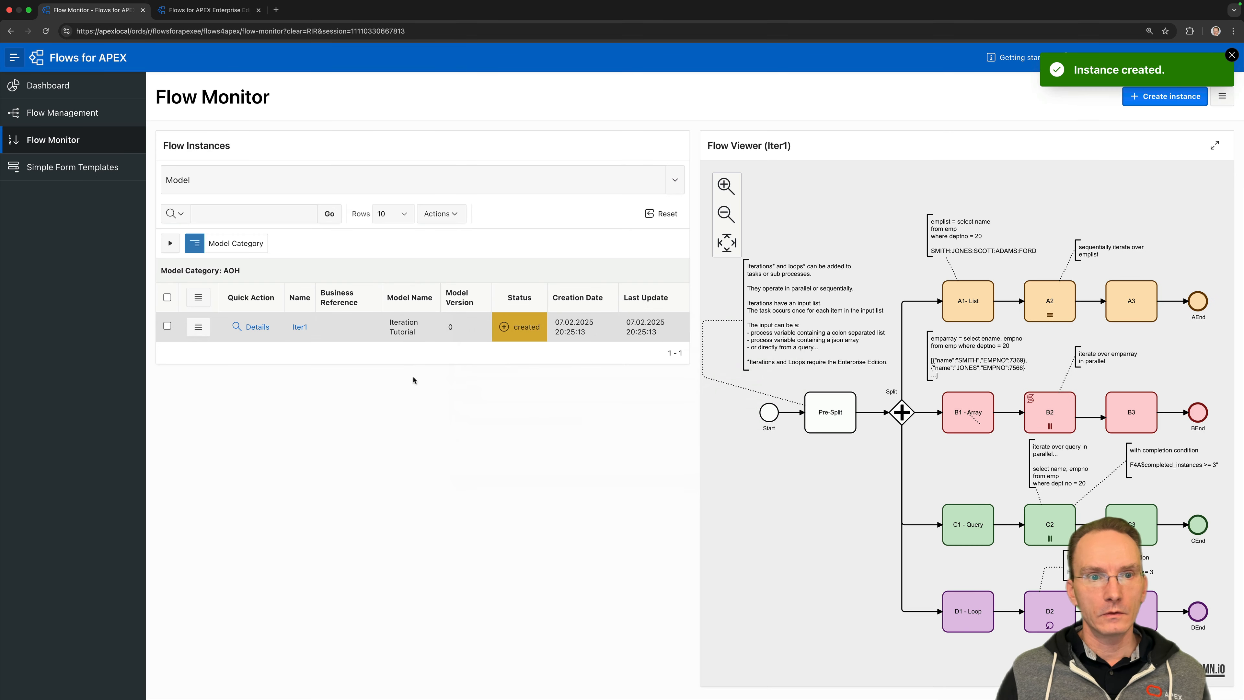
click(198, 327)
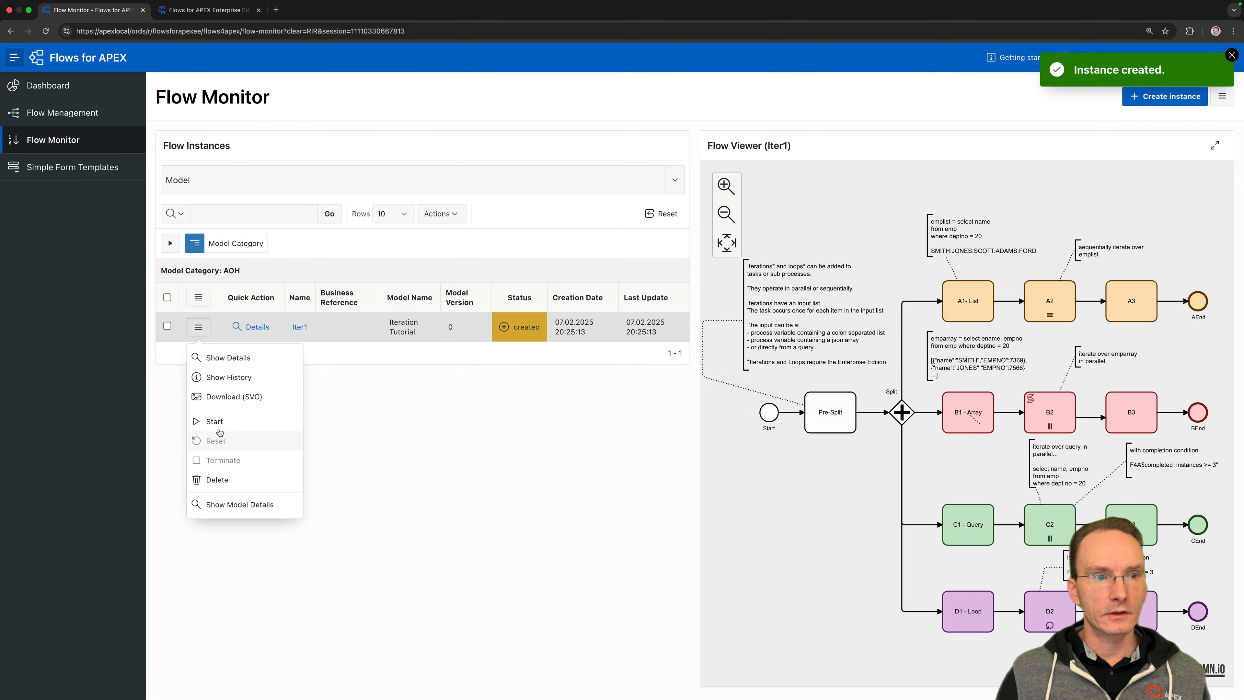
click(210, 421)
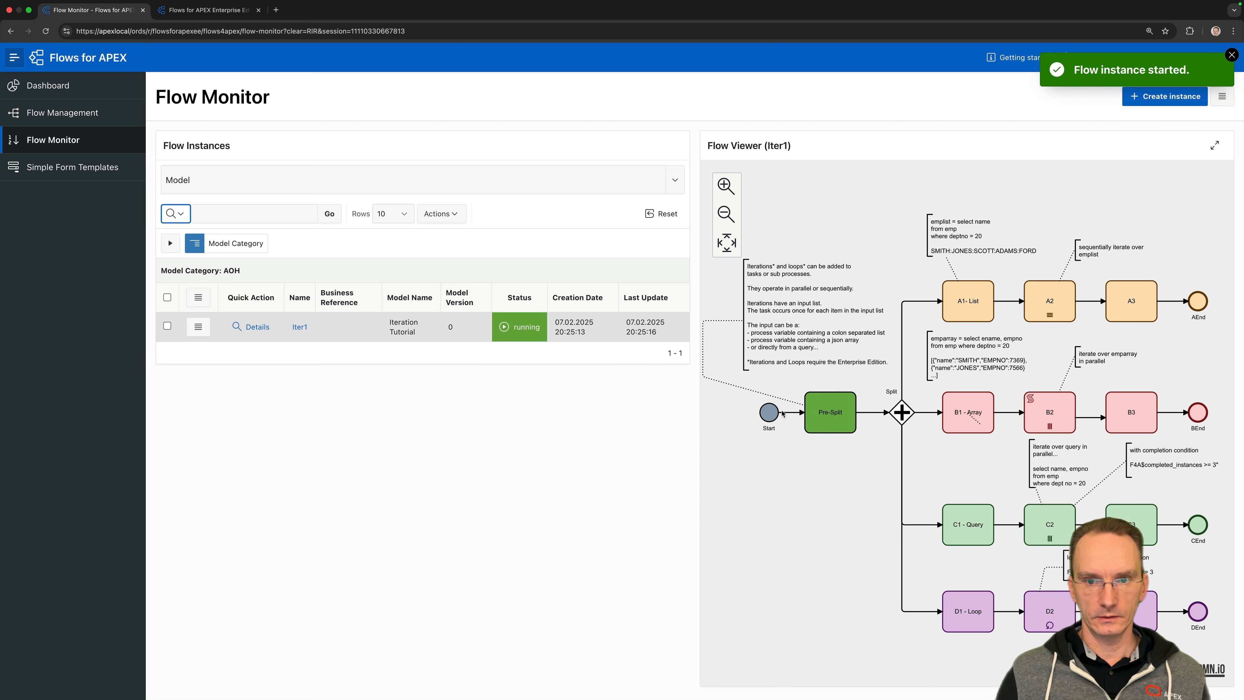
Open the details of instance Iter1, collapse its general details section and complete the Pre-Split task.
click(251, 327)
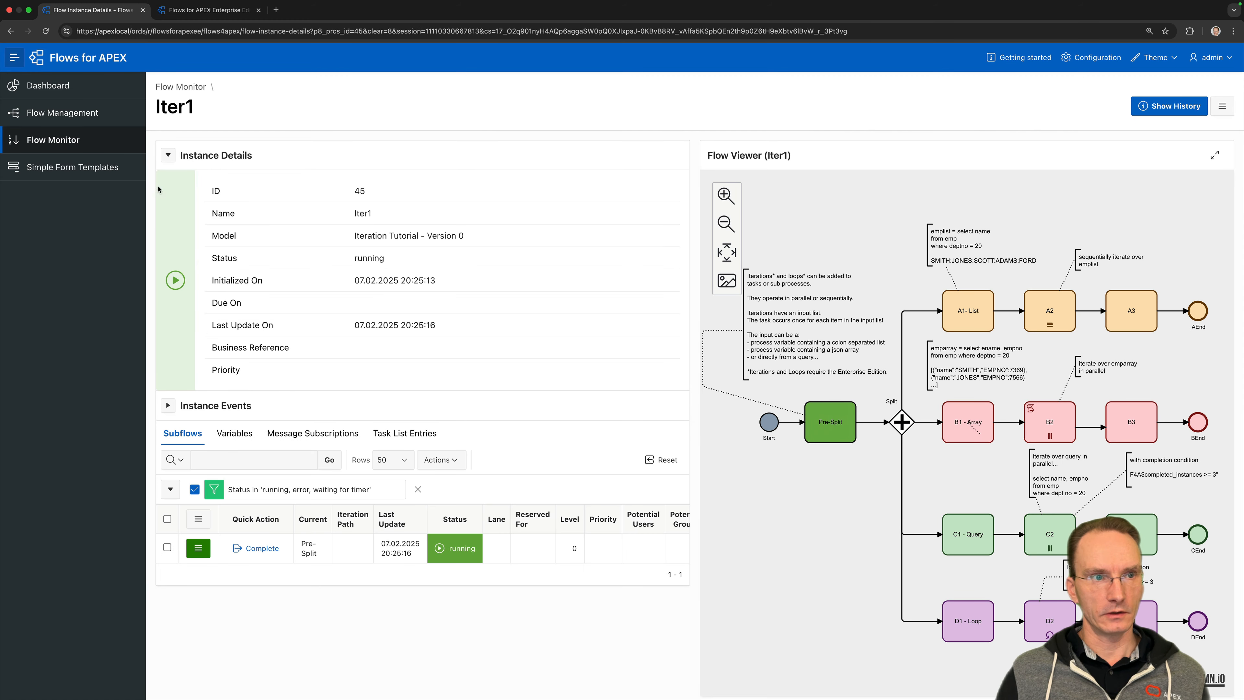
click(168, 156)
click(262, 328)
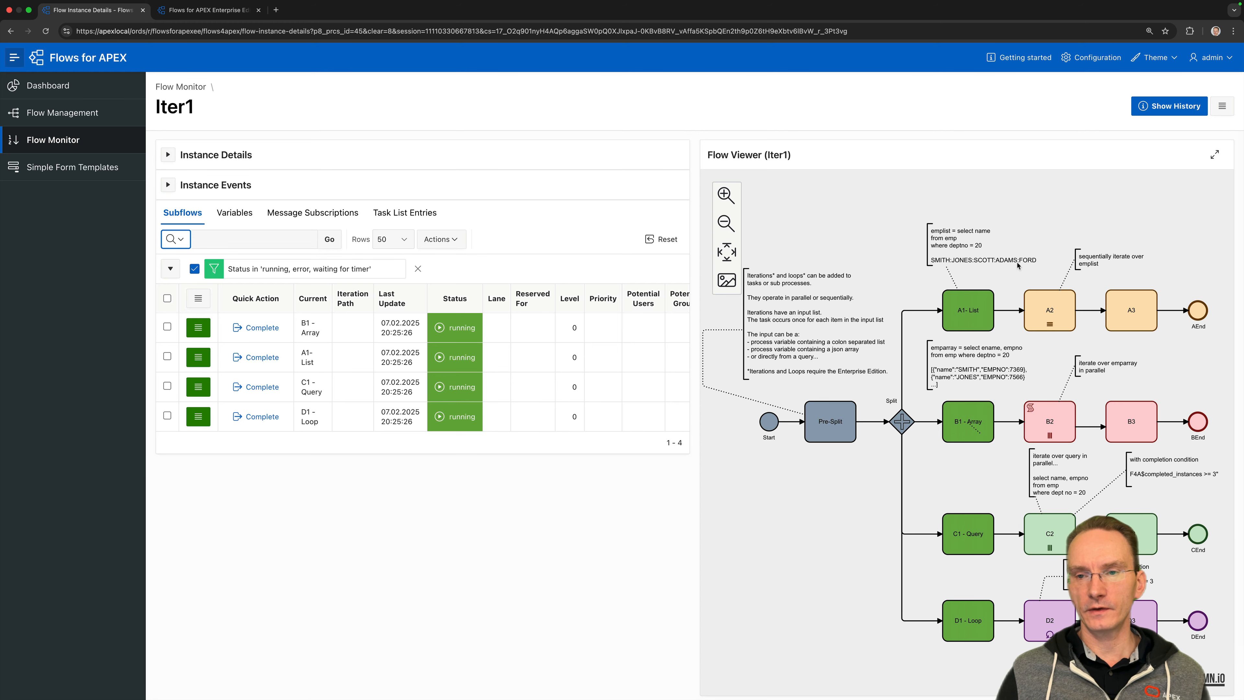
Complete the A1- List task and review the status of each iteration of task A2.
scroll(862, 378, down, 1)
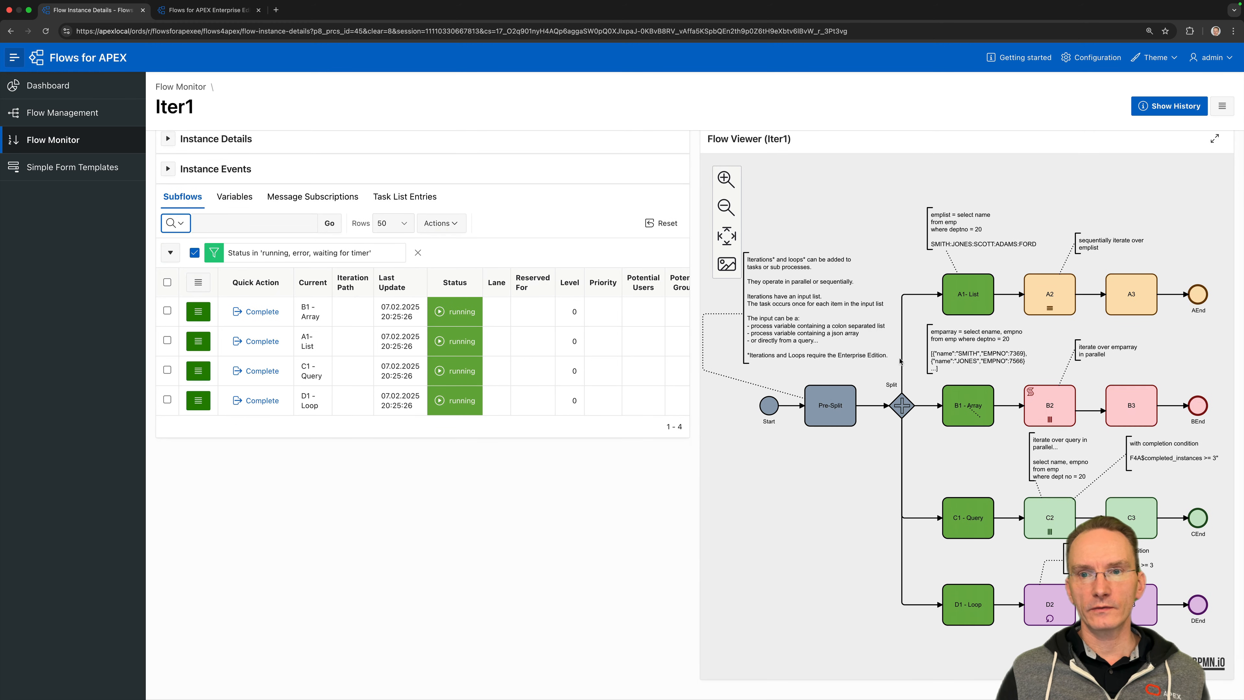
click(262, 342)
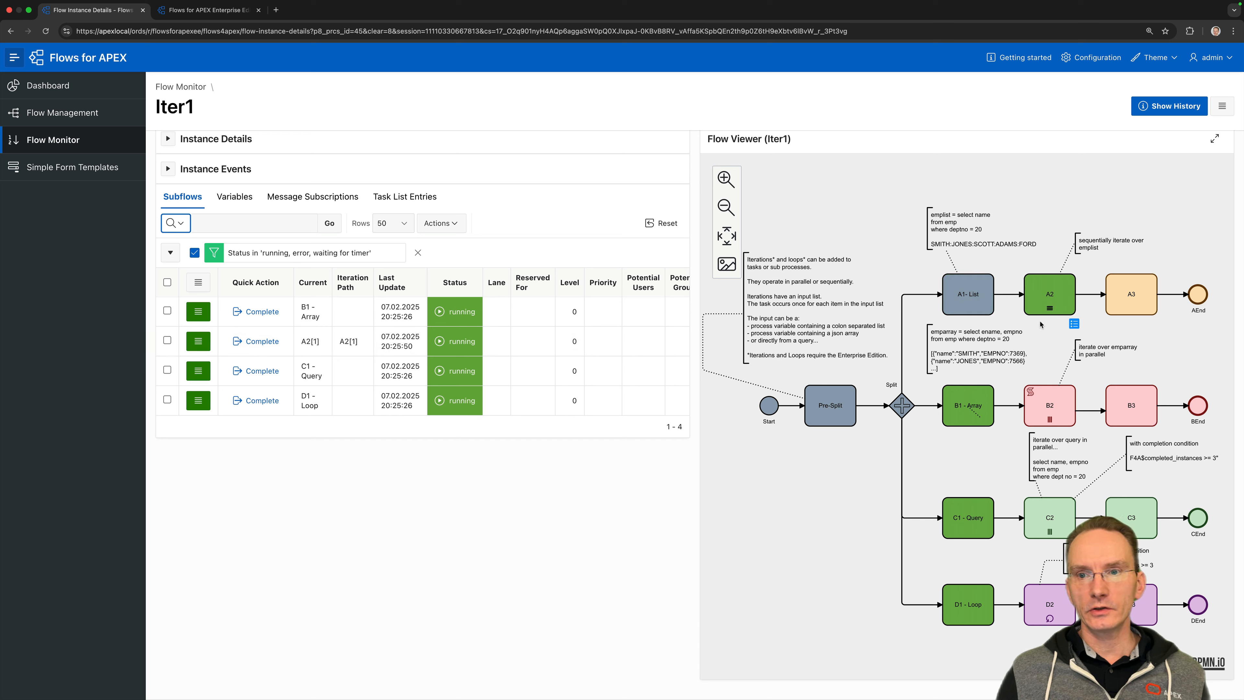
click(1074, 324)
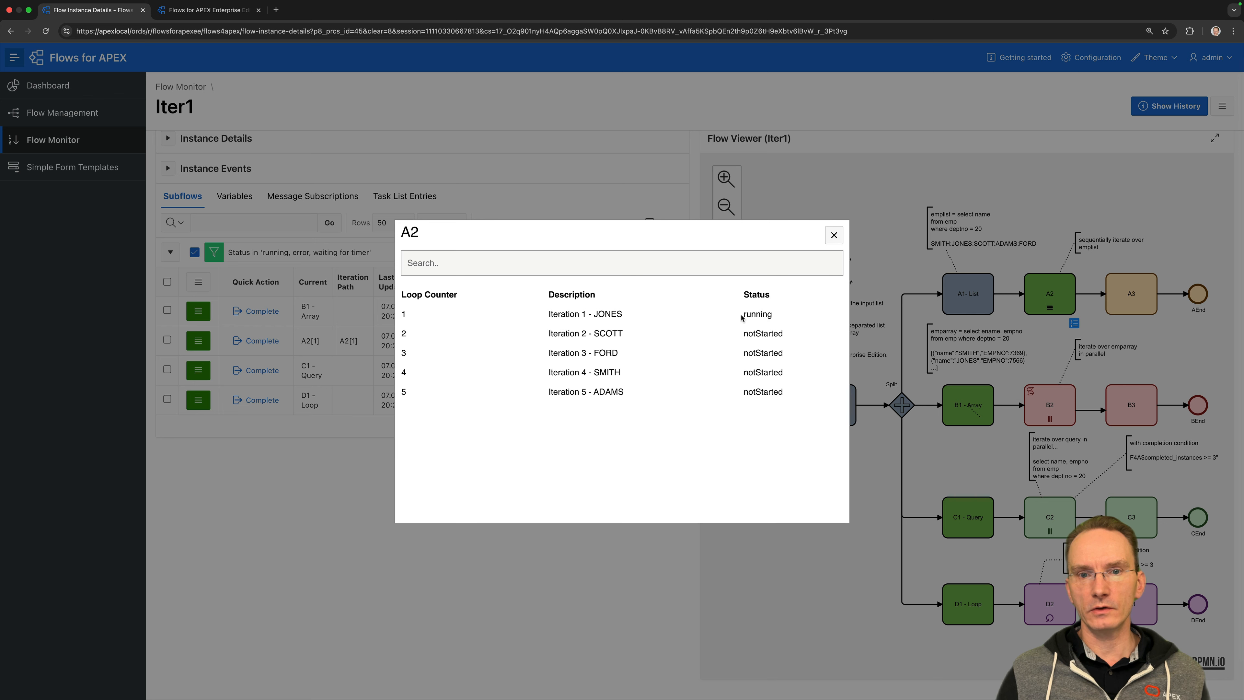
click(832, 236)
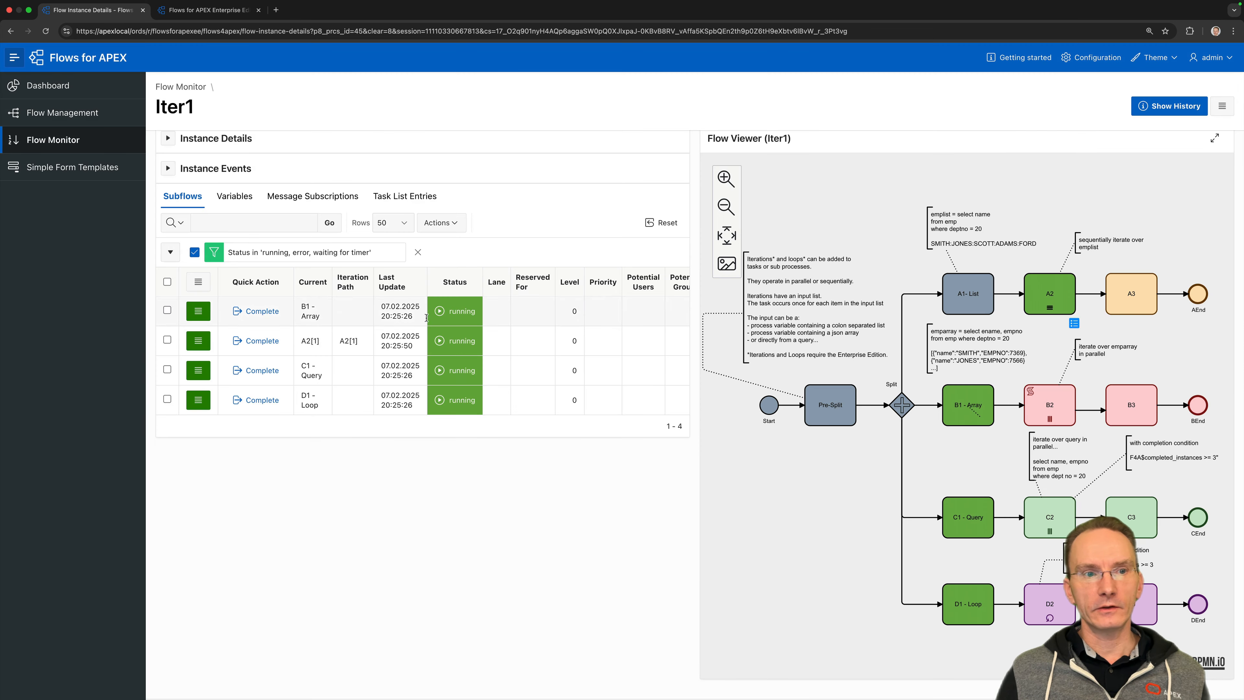
Complete the first iteration of task A2 and check the updated statuses in its iteration list.
click(257, 342)
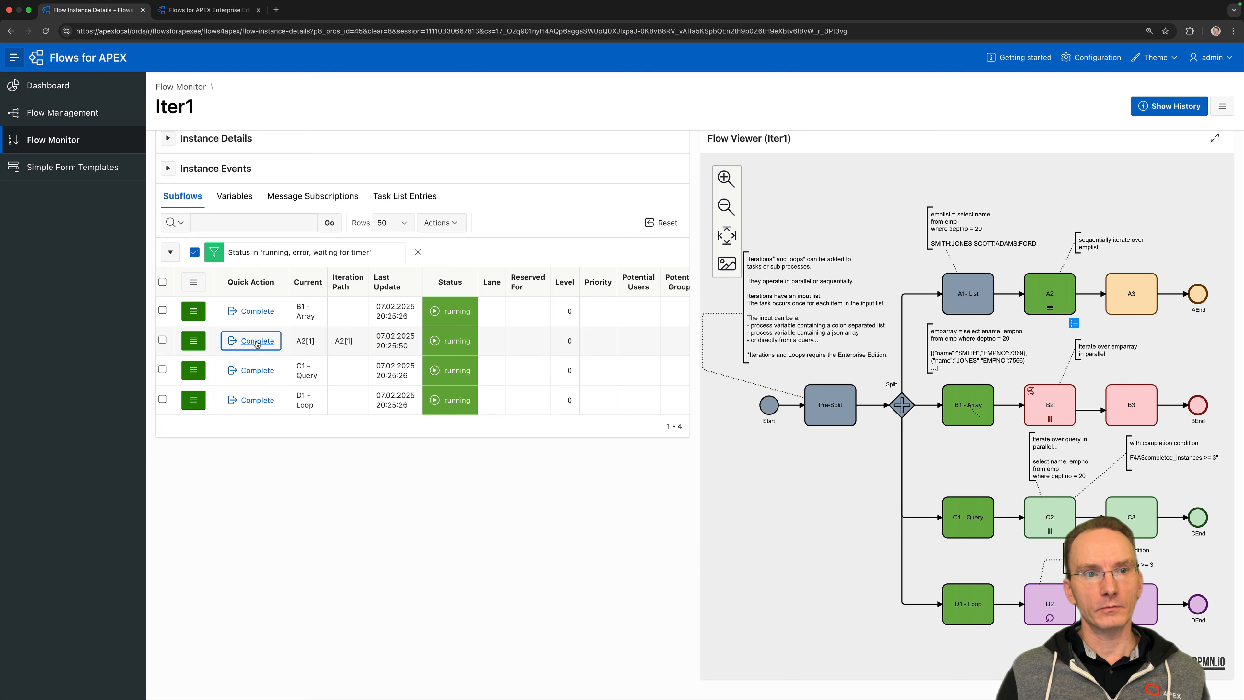
click(1075, 324)
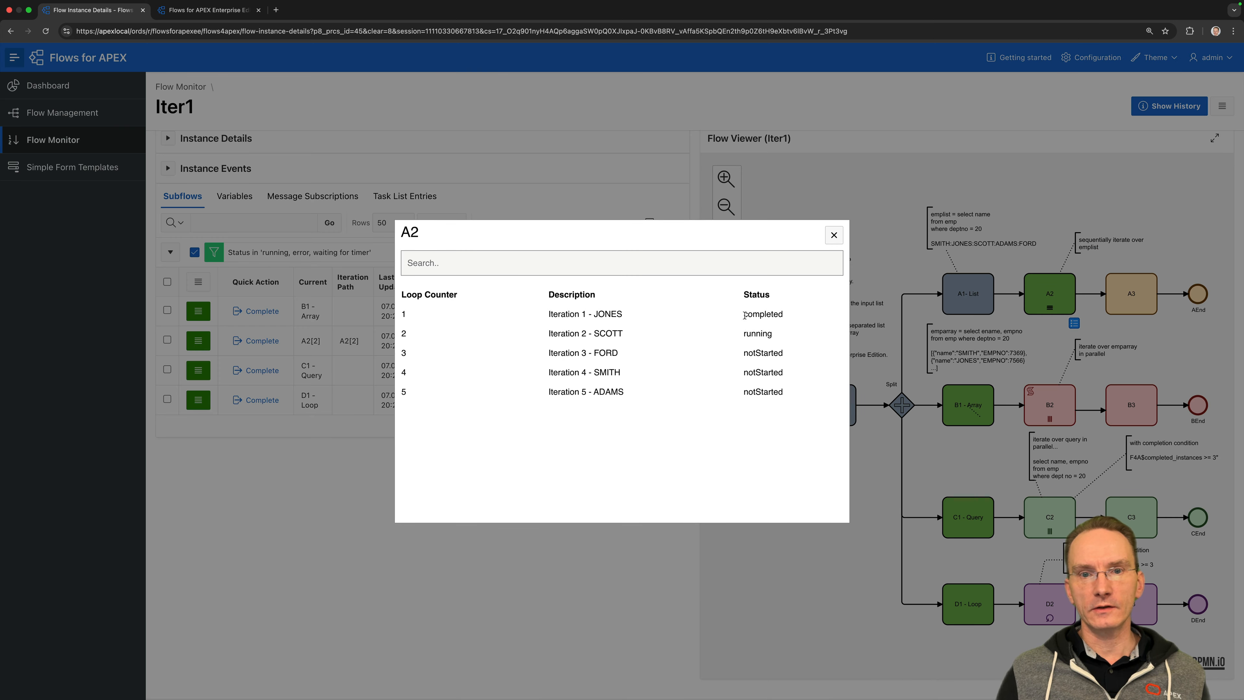
drag(745, 315, 764, 336)
click(749, 332)
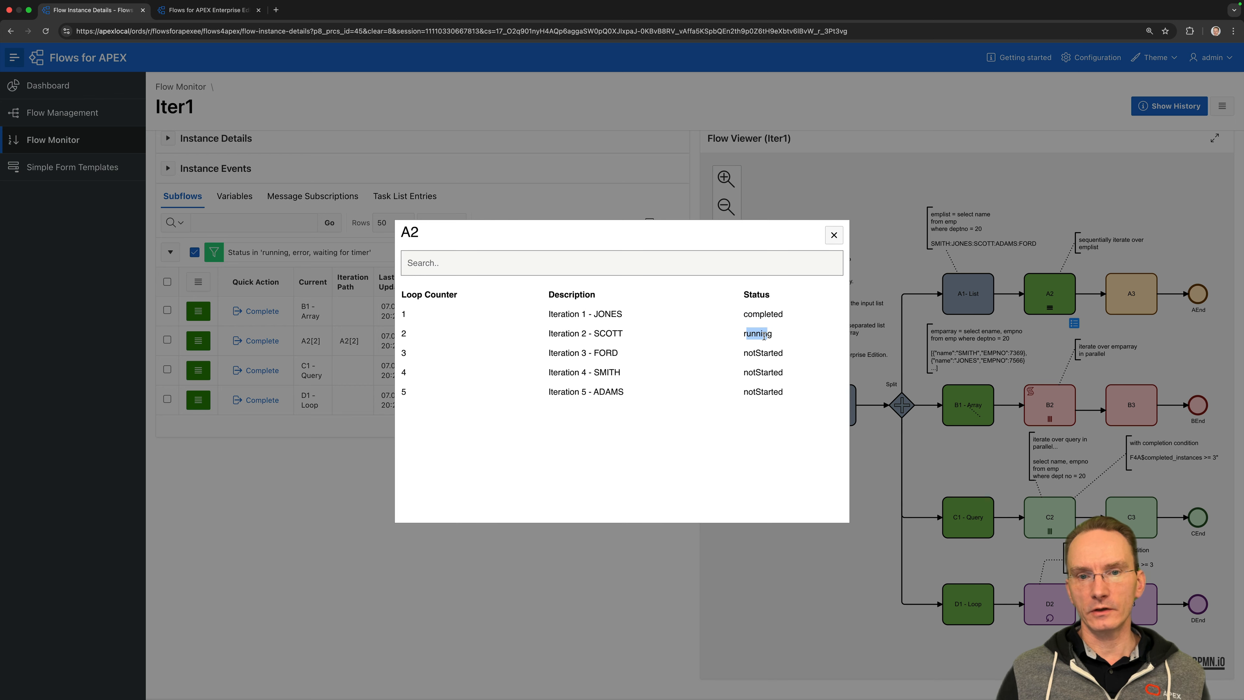
click(834, 235)
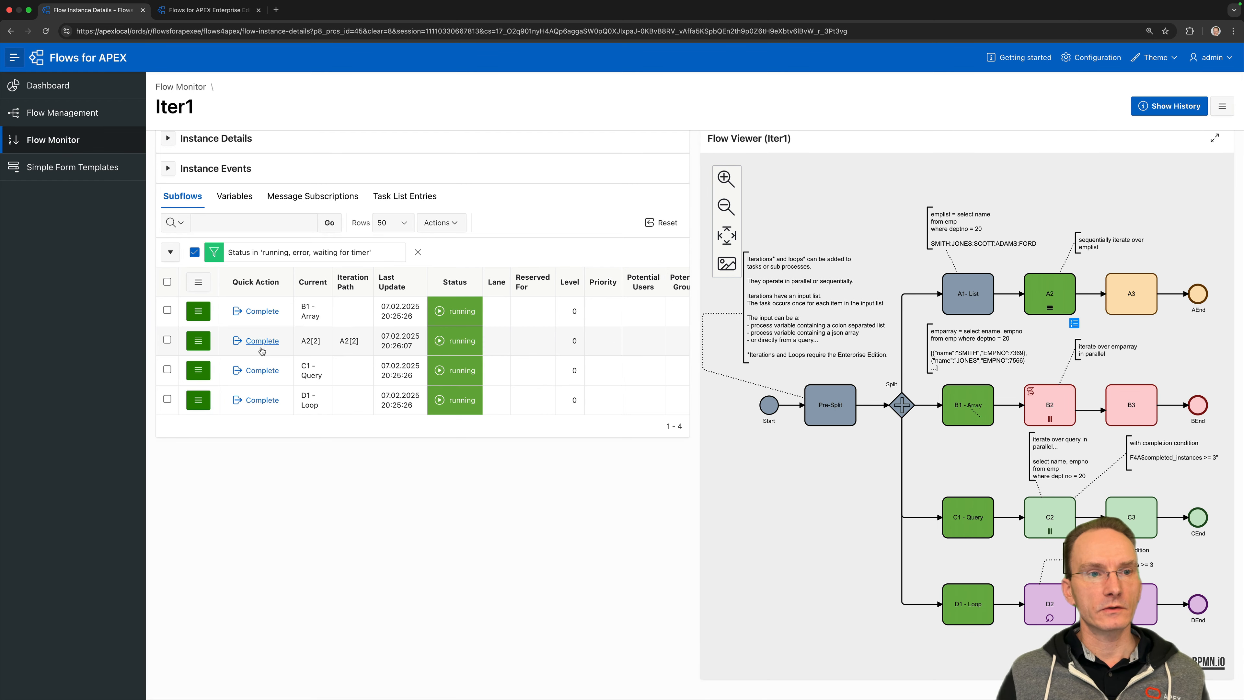
Complete the B1 - Array task and review the iteration list of script task B2.
click(260, 312)
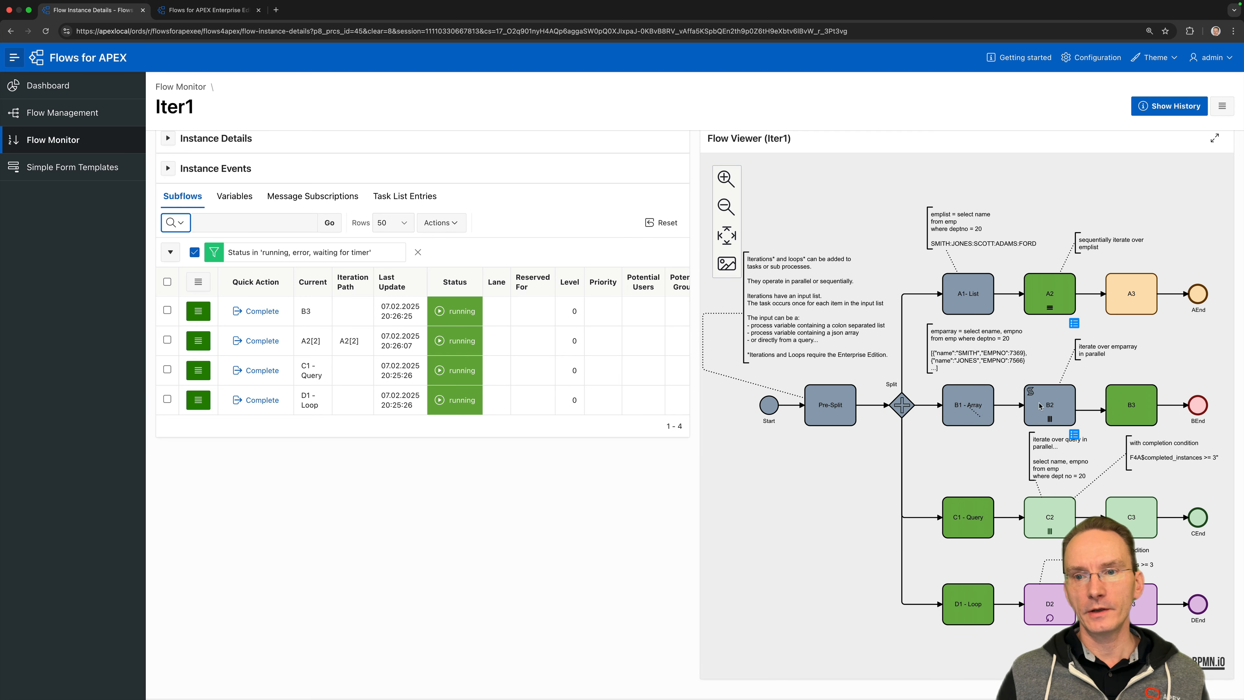
click(1074, 435)
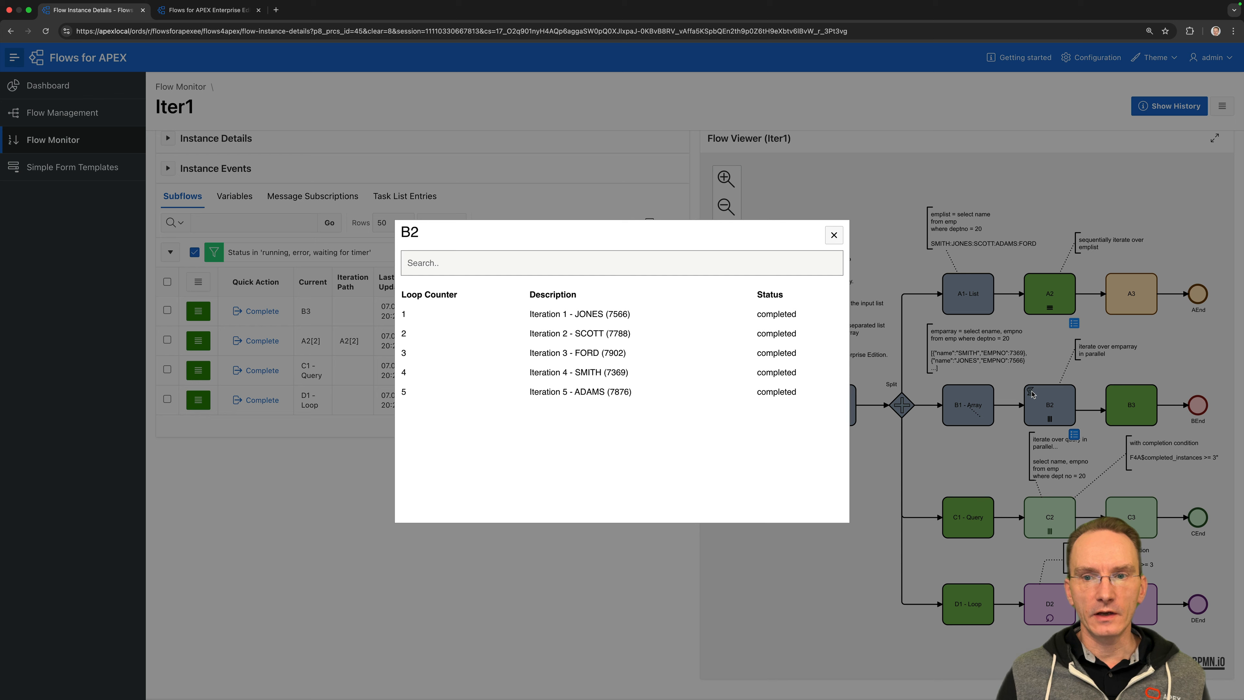
click(834, 236)
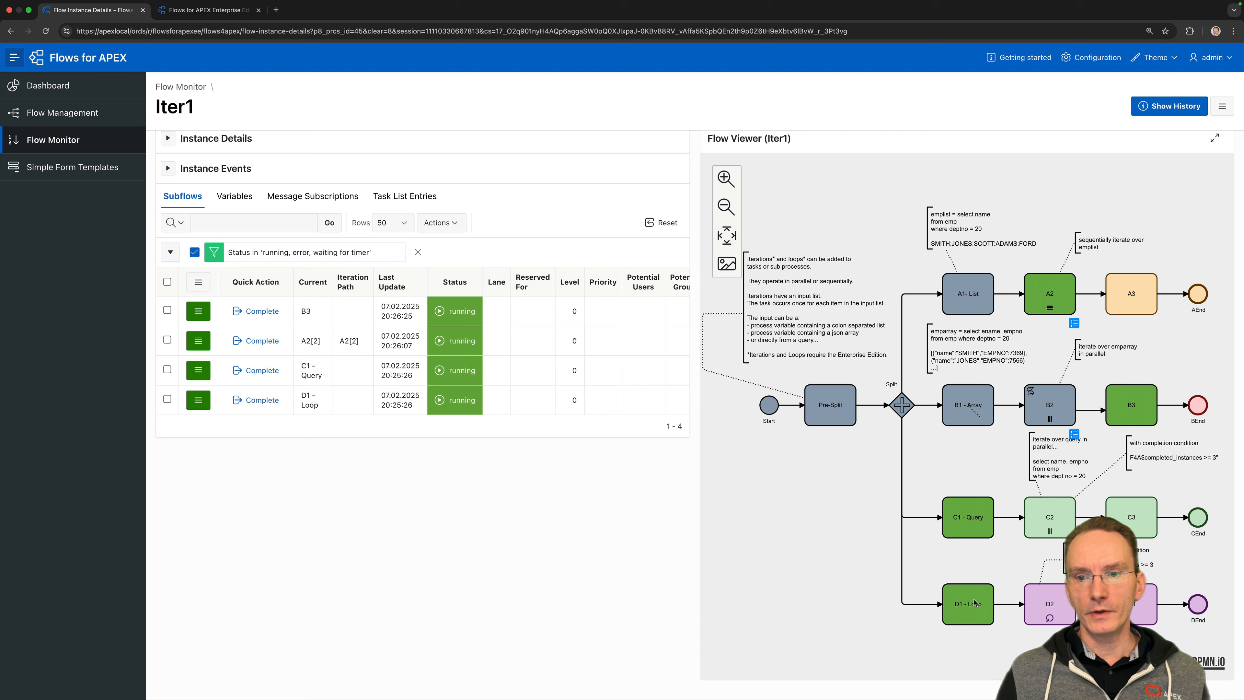
Complete the D1 - Loop task and review the loop list of task D2.
click(263, 400)
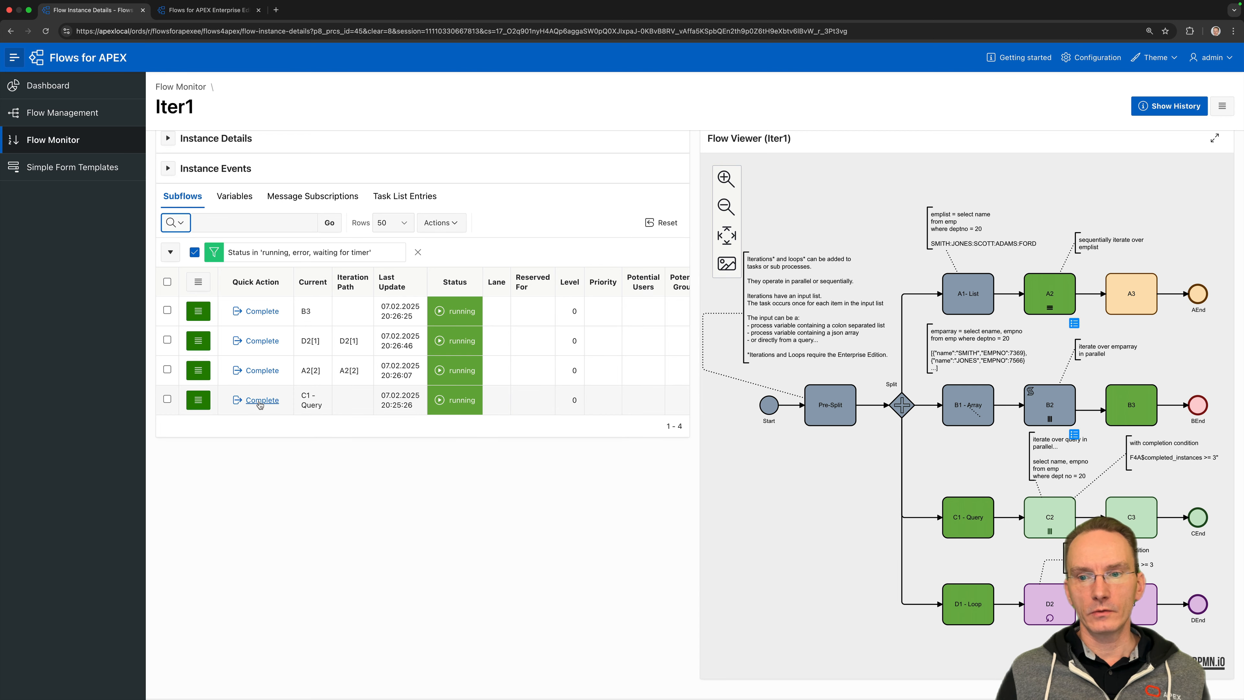
click(1049, 619)
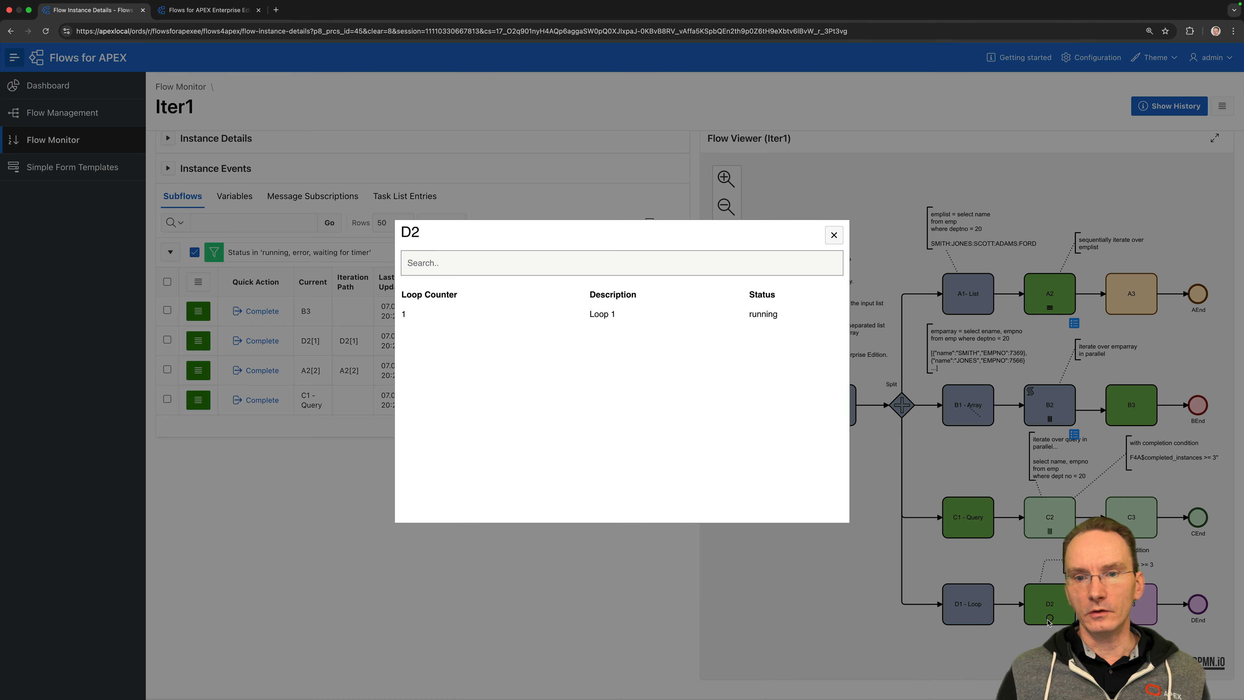
click(834, 235)
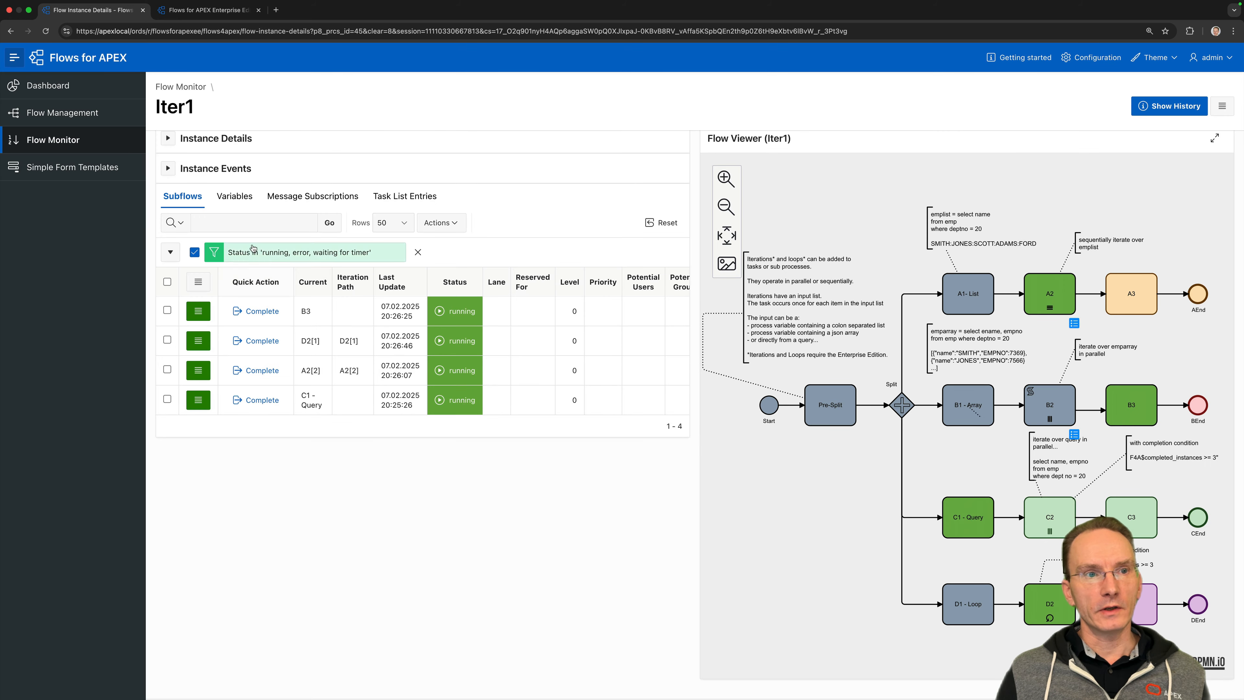
Examine the process variables of instance Iter1, including the input collections and the iteration arrays.
click(240, 199)
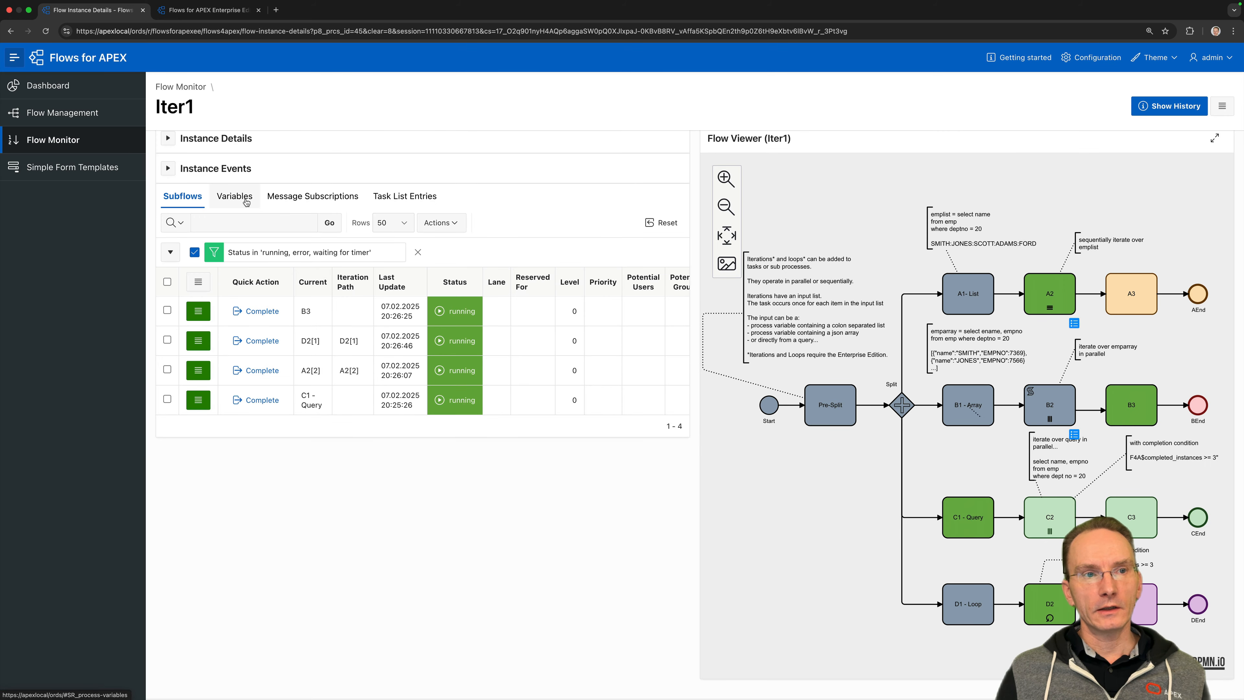
scroll(342, 441, down, 5)
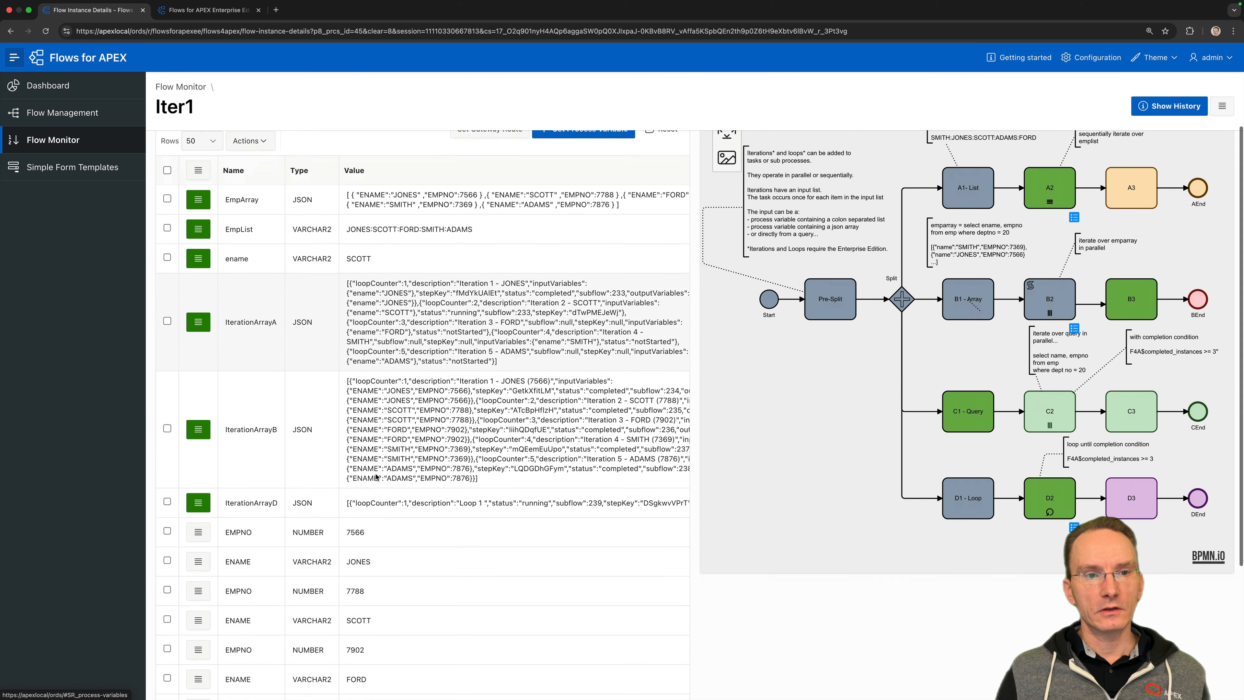
scroll(380, 474, up, 2)
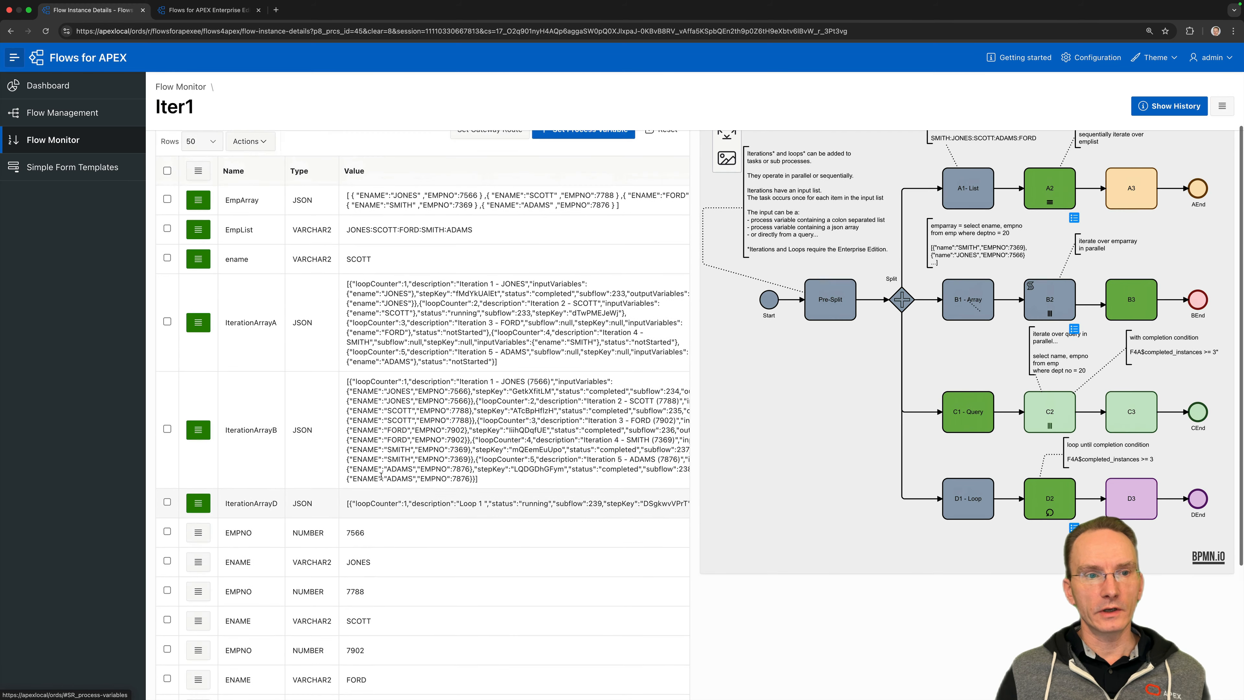
scroll(382, 476, up, 1)
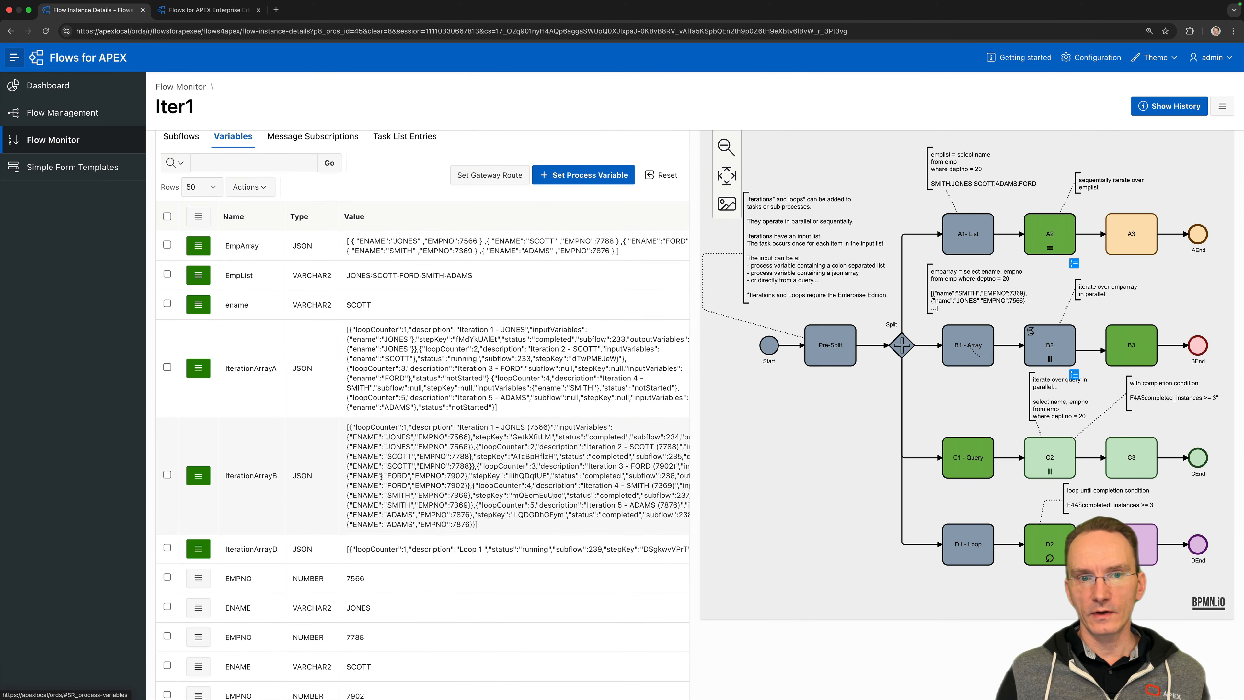